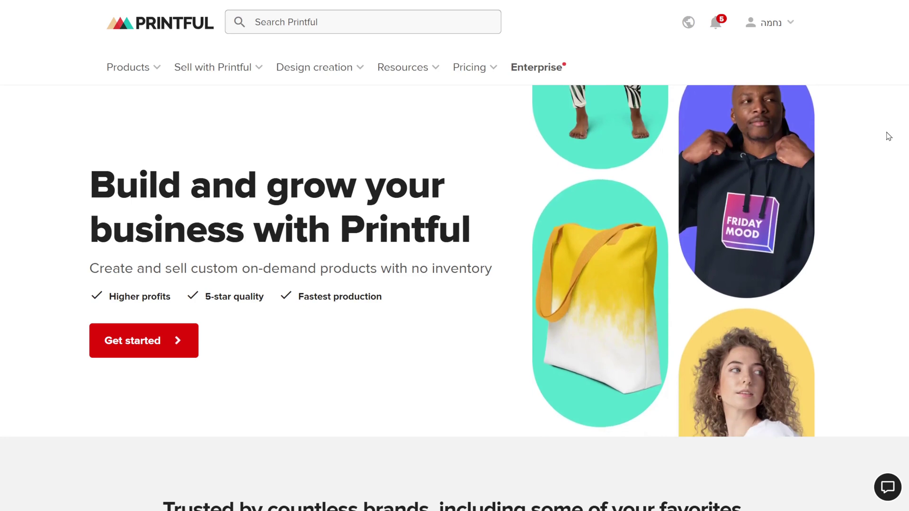
scroll(888, 136, down, 1)
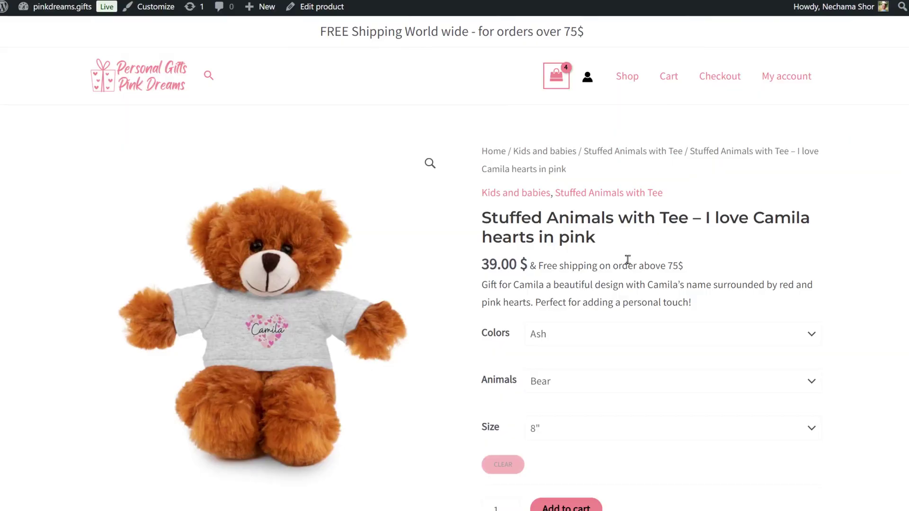
Step: Preview the stuffed animal product in its Bunny, Jaguar, Lion and Panda variants
scroll(626, 260, down, 1)
click(601, 324)
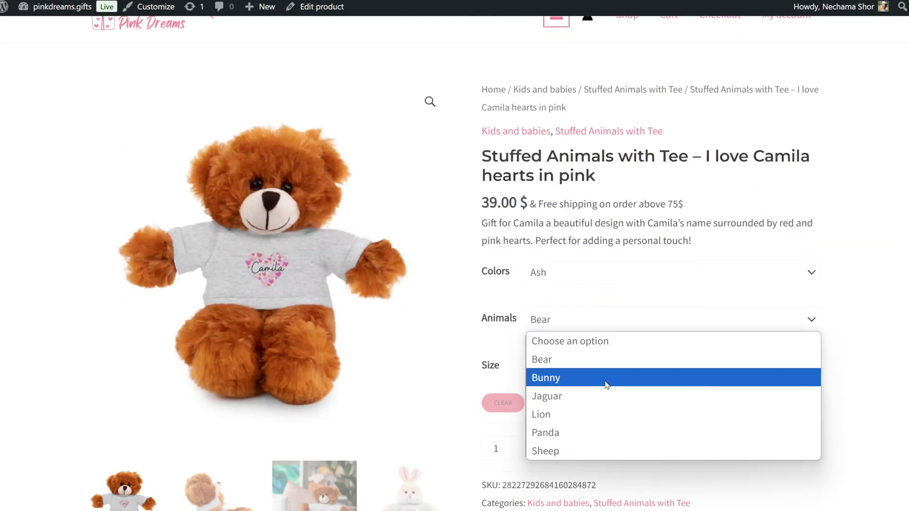
click(604, 379)
click(595, 318)
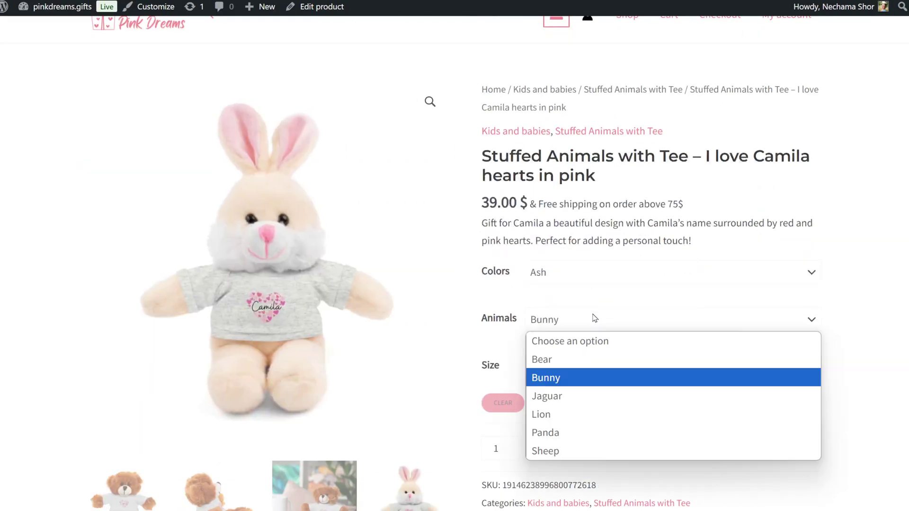
click(596, 397)
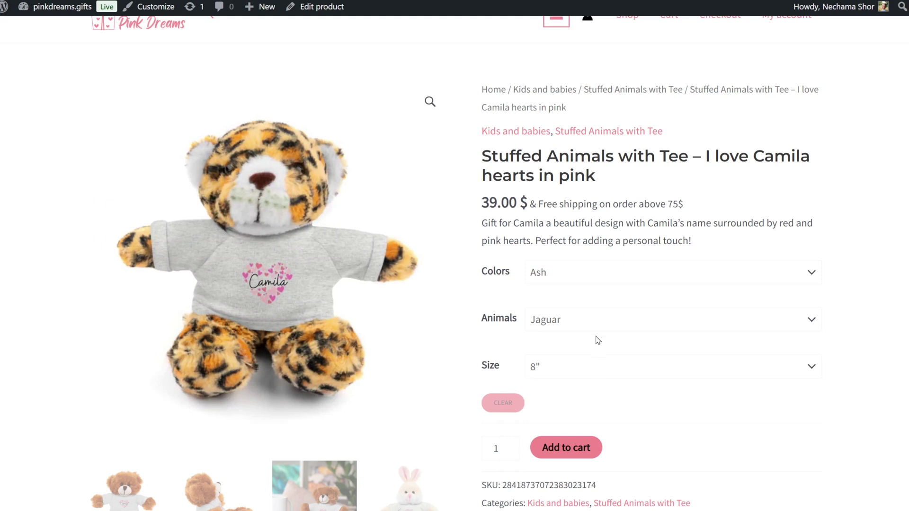
click(604, 327)
click(615, 414)
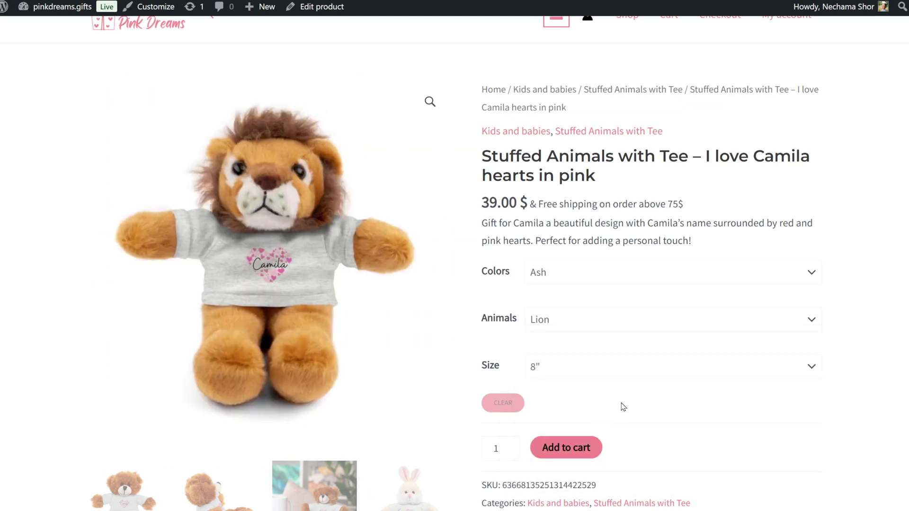
click(627, 320)
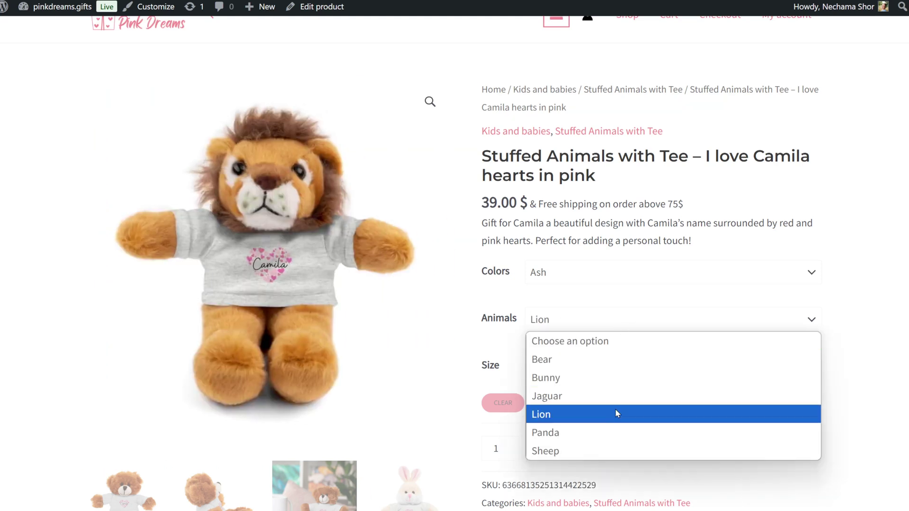
click(610, 428)
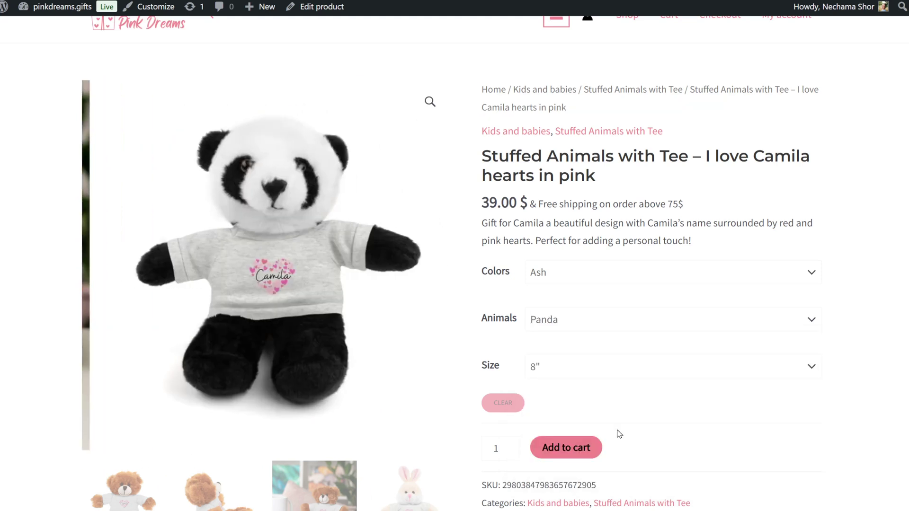
click(629, 283)
click(623, 310)
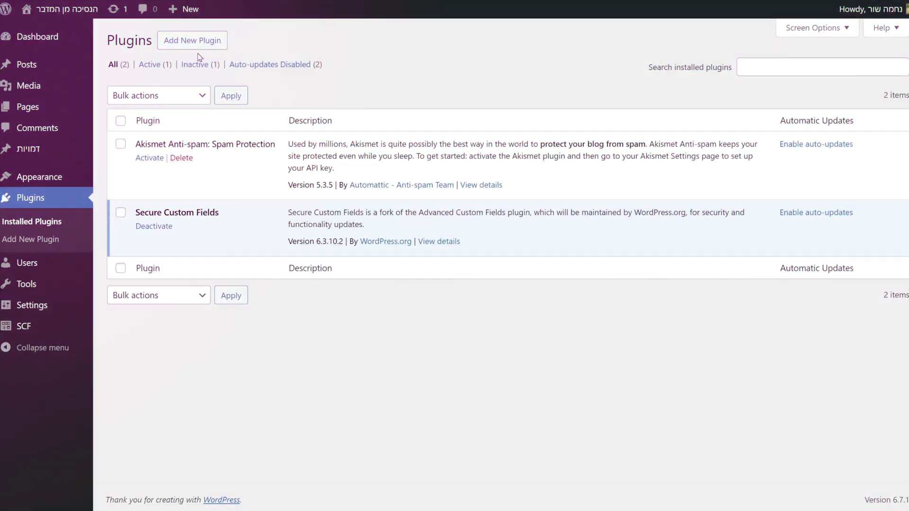
Step: Search the plugin directory for "woocommerce", then install and activate the WooCommerce plugin
click(202, 46)
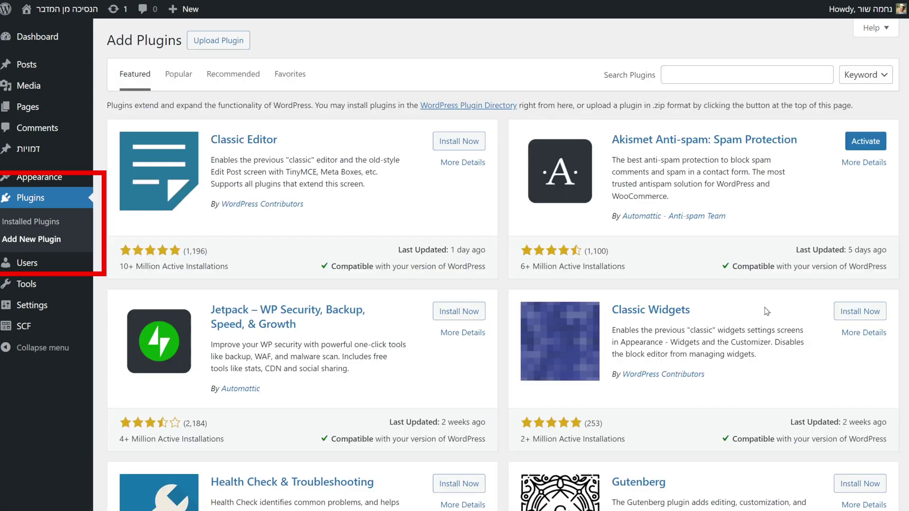
click(692, 75)
text(woocommerce)
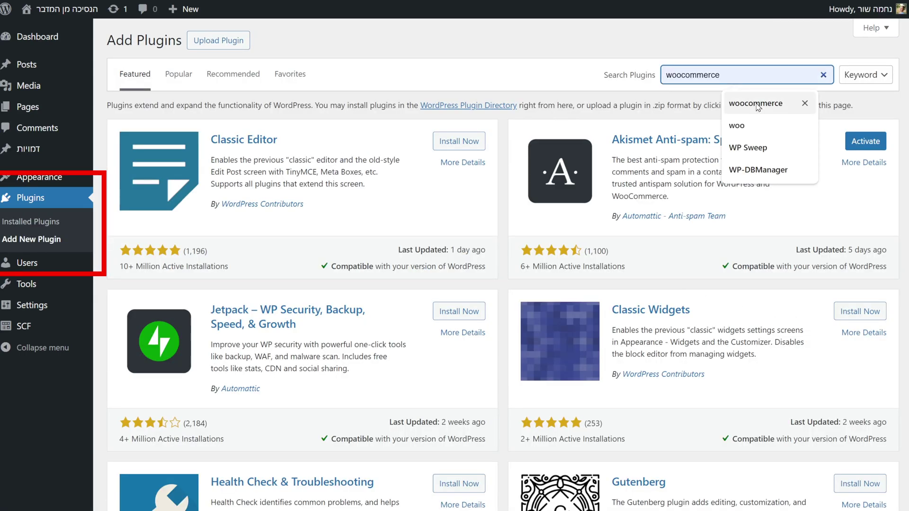
click(755, 103)
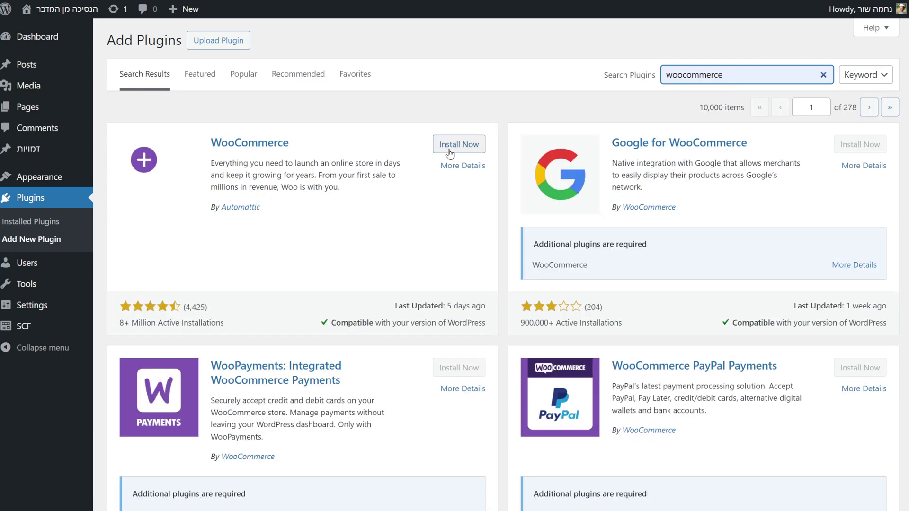
click(450, 147)
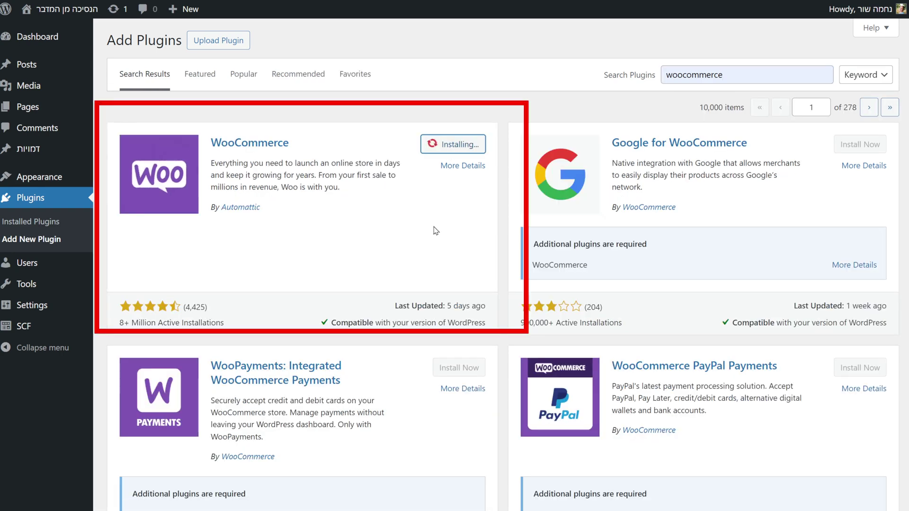
click(483, 151)
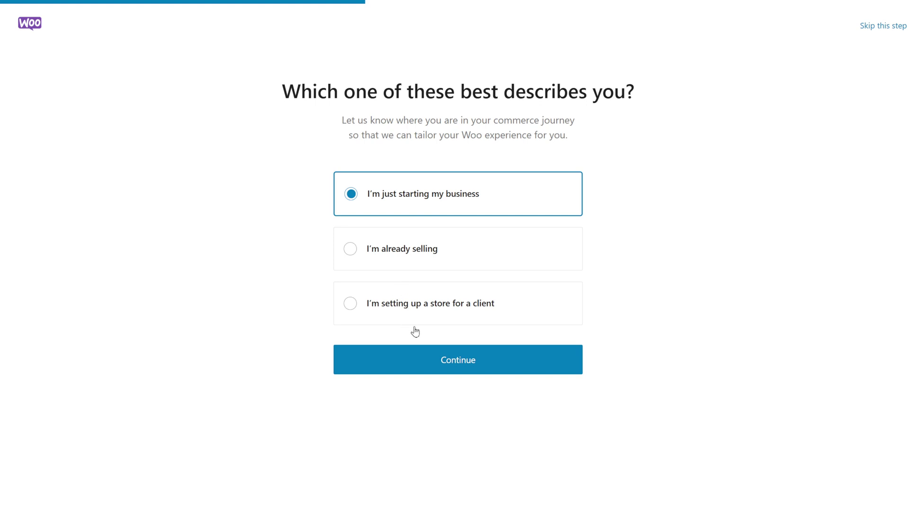
Step: Continue the store setup with "I'm just starting my business" and name the store "store name"
click(465, 347)
text(s)
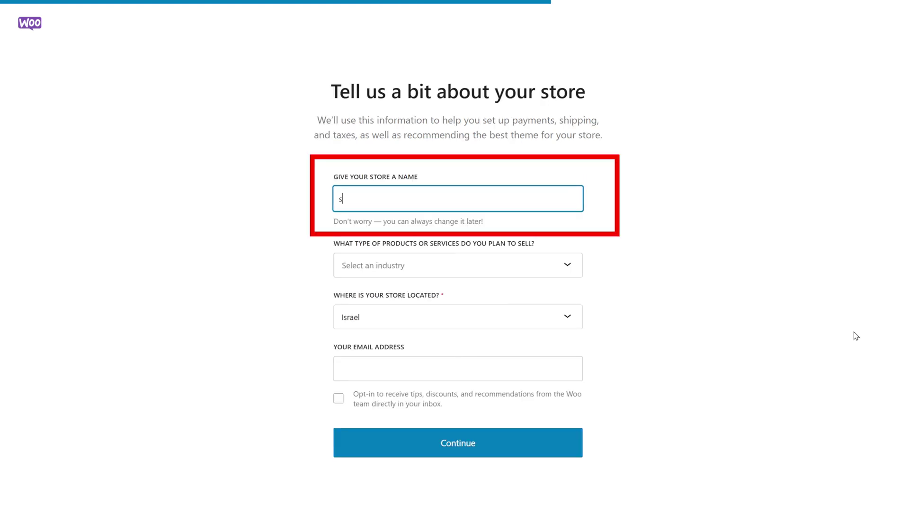
text(tore name)
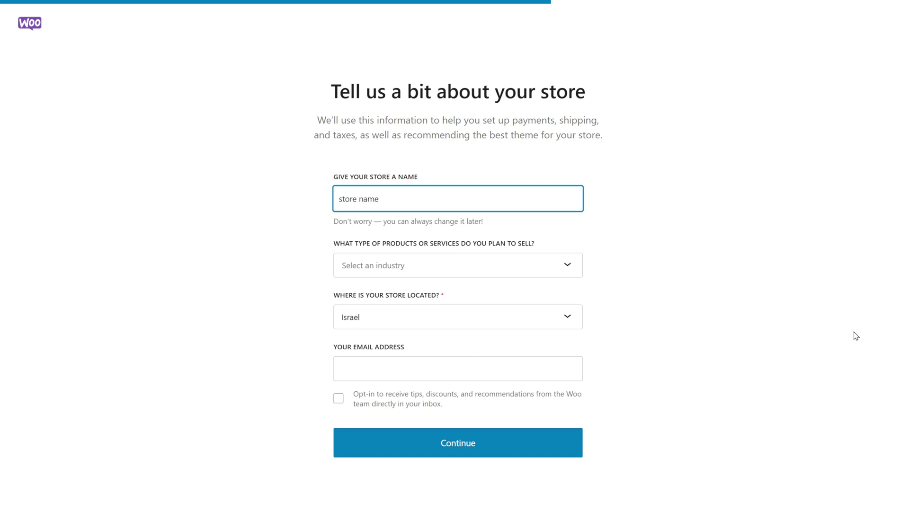
Step: Choose Clothing and accessories as the type of products the store plans to sell
click(577, 267)
click(577, 266)
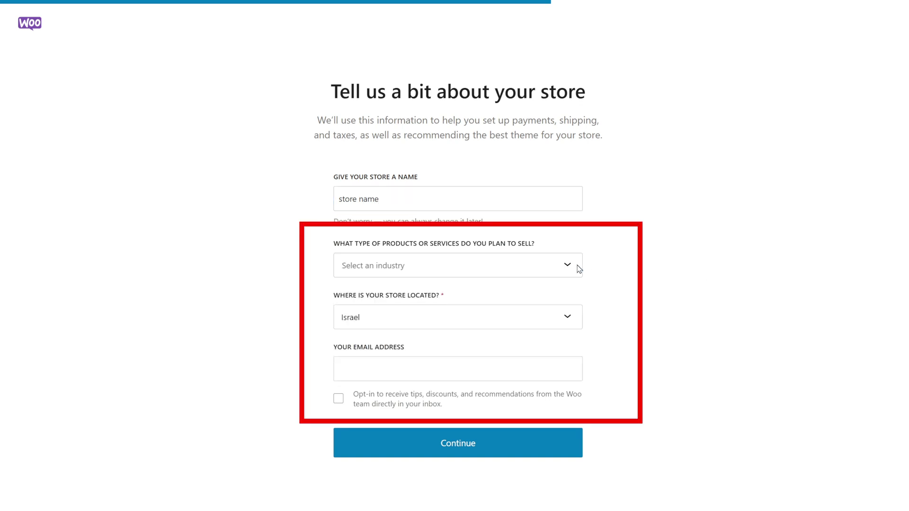
click(576, 267)
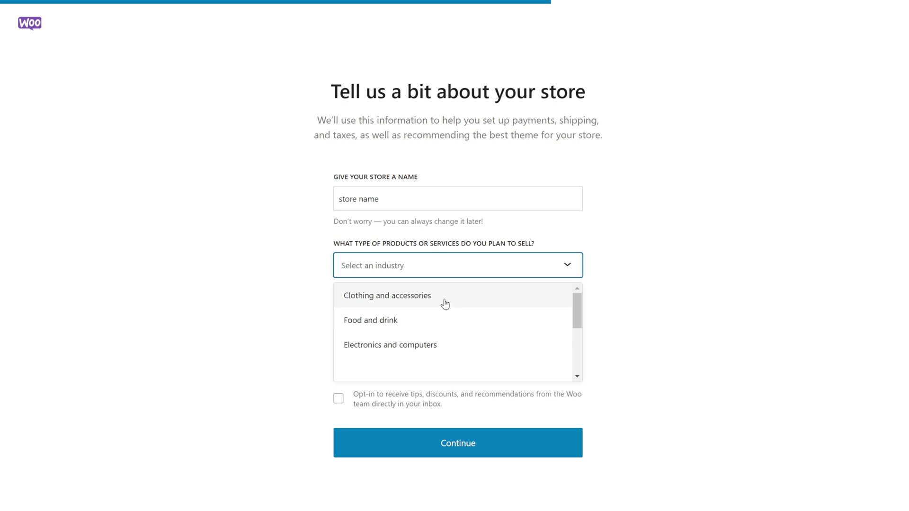
scroll(445, 306, down, 5)
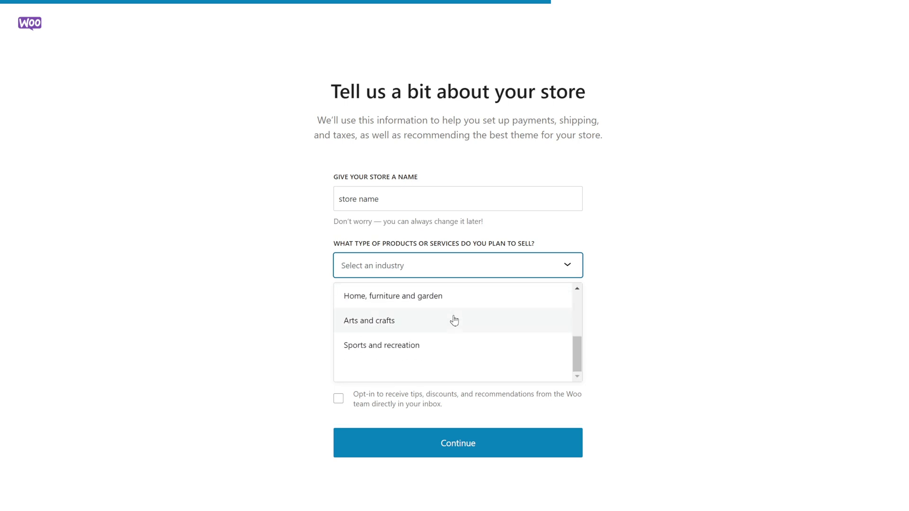
scroll(452, 320, up, 5)
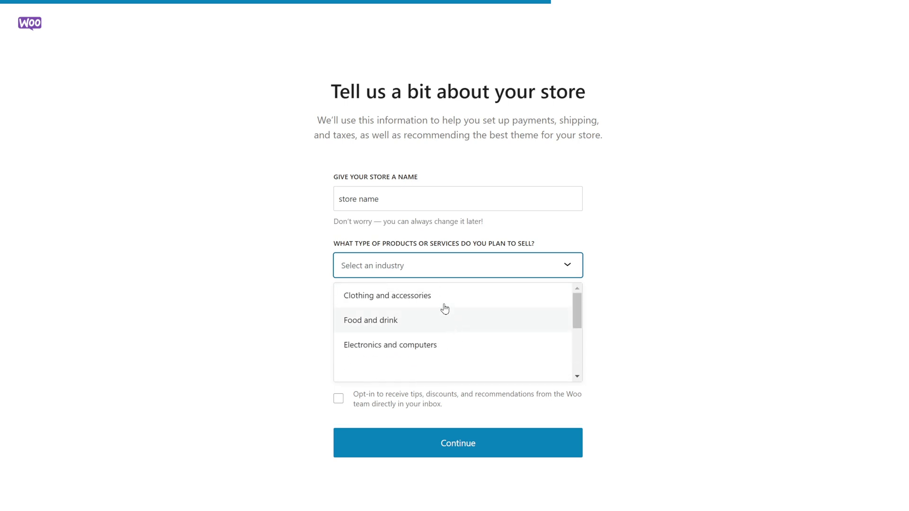
click(442, 294)
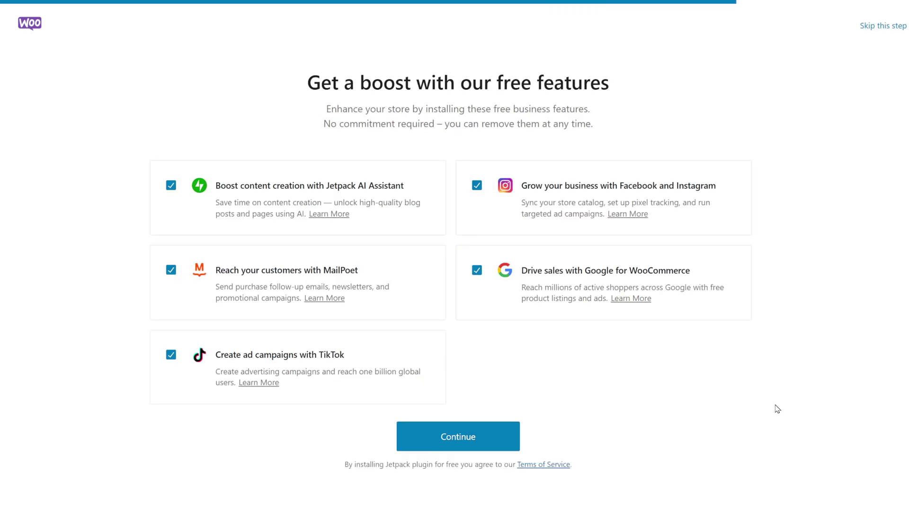
Step: Deselect all five free features, from Jetpack AI Assistant to TikTok, and continue the store setup
click(477, 270)
click(477, 185)
click(170, 185)
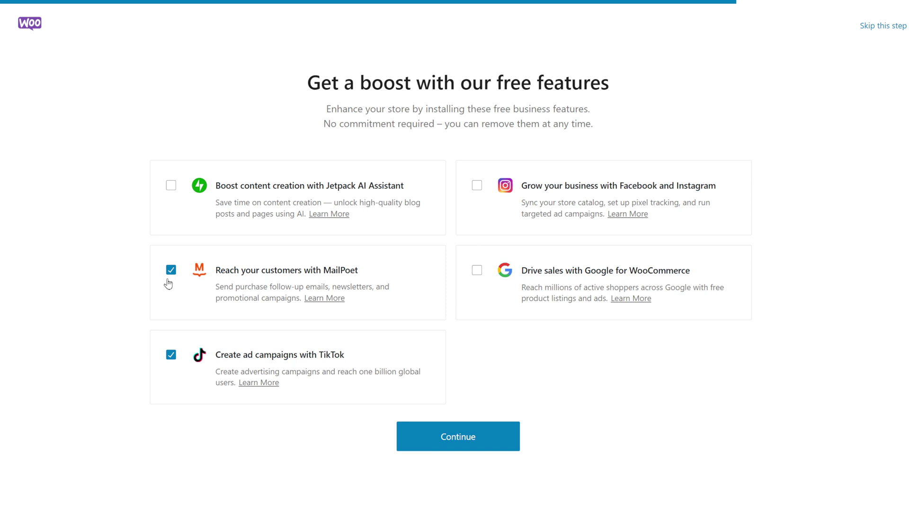
click(171, 271)
click(170, 354)
click(490, 438)
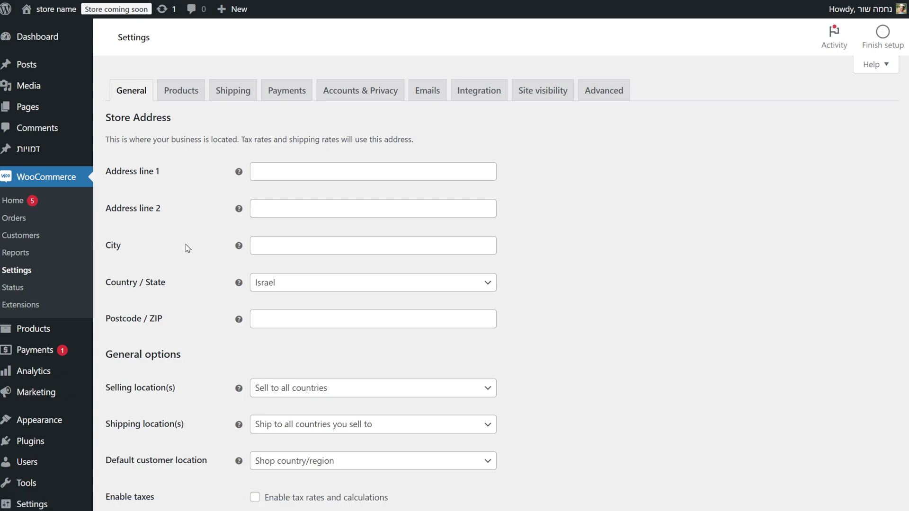
Step: Search the store's currency options for "us" in the general WooCommerce settings
scroll(263, 185, down, 10)
click(290, 251)
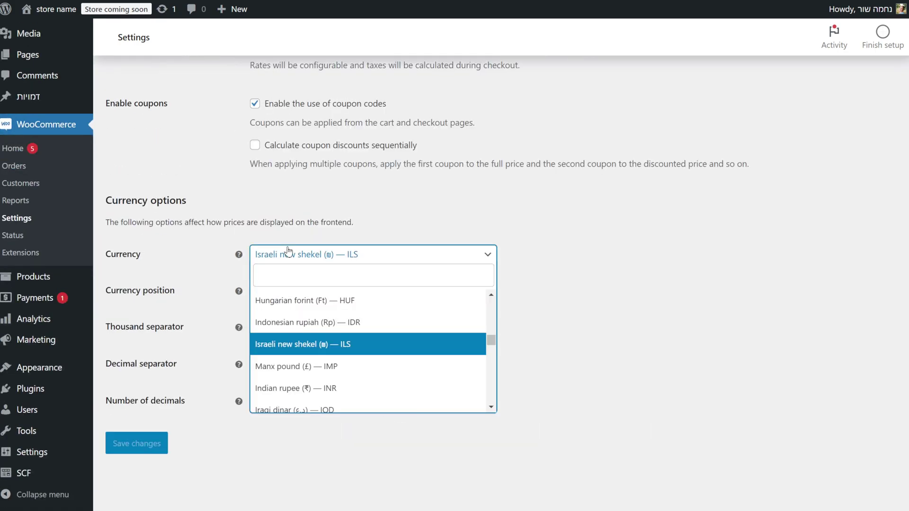
text(us)
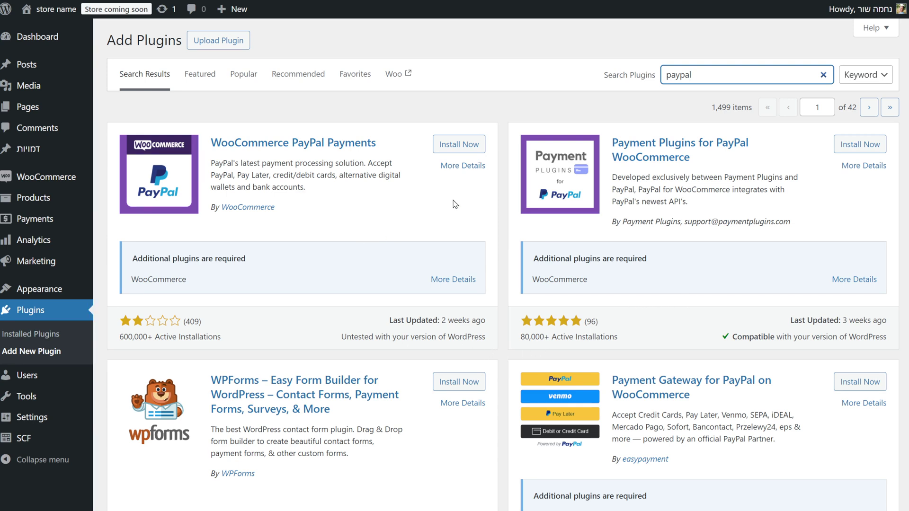
Step: Install the WooCommerce PayPal Payments plugin and open its account setup from the store's payment settings
click(479, 145)
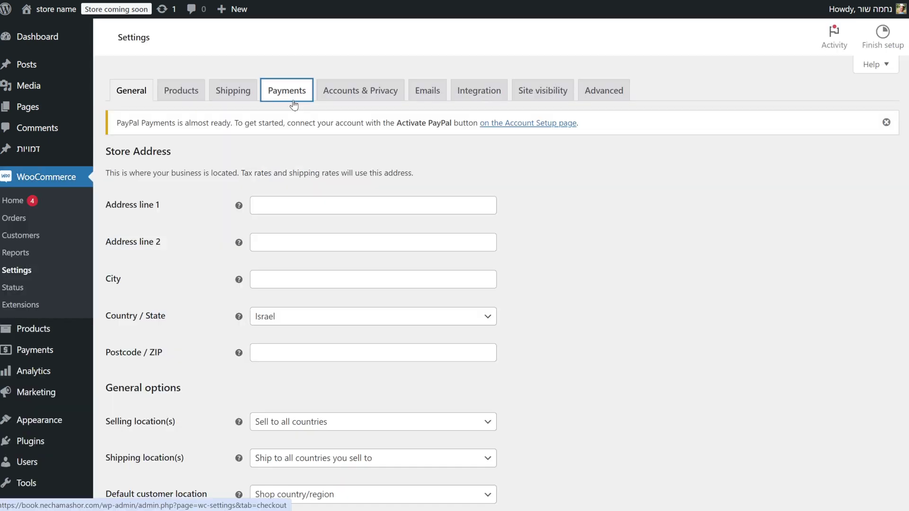
click(285, 146)
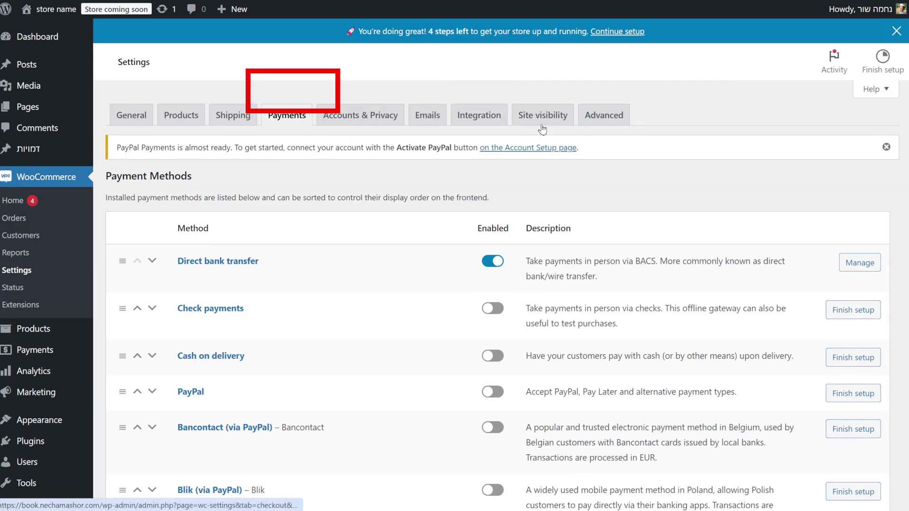
click(539, 149)
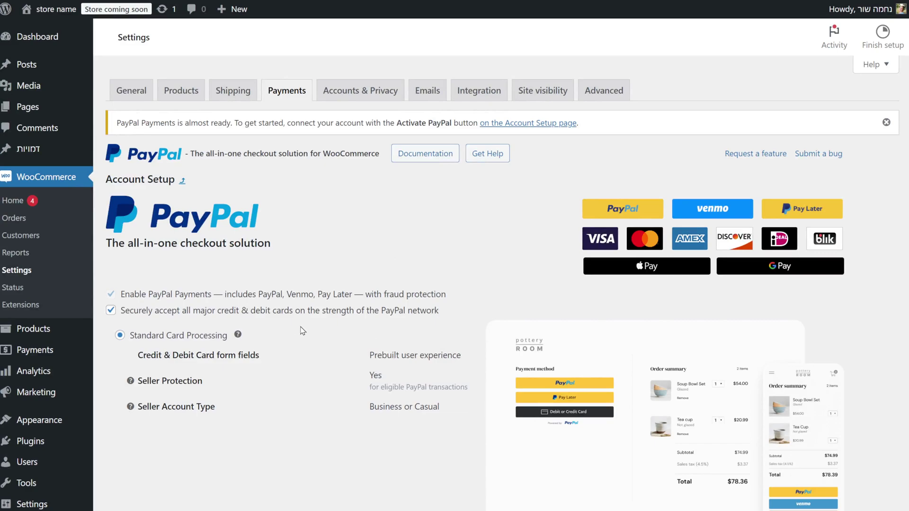
Step: Activate PayPal for the store and proceed with connecting a PayPal account to WooCommerce
scroll(302, 331, down, 5)
scroll(303, 331, down, 1)
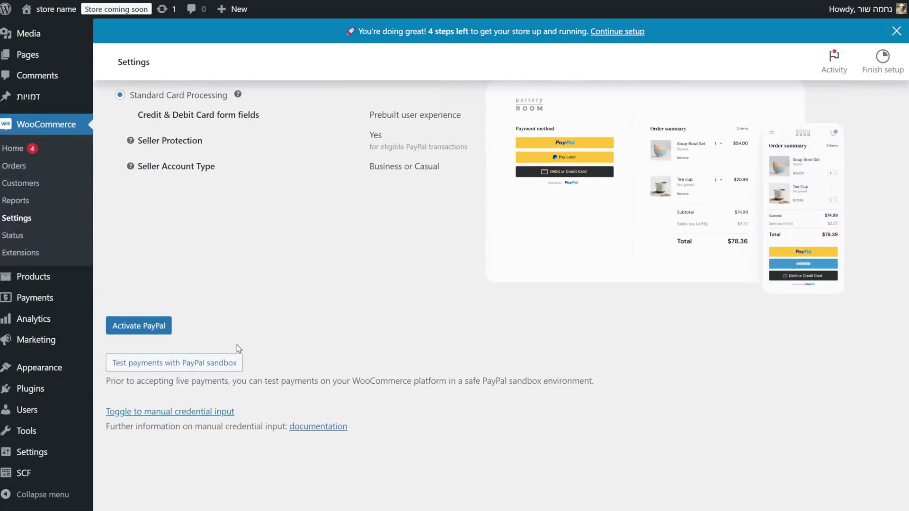
click(161, 325)
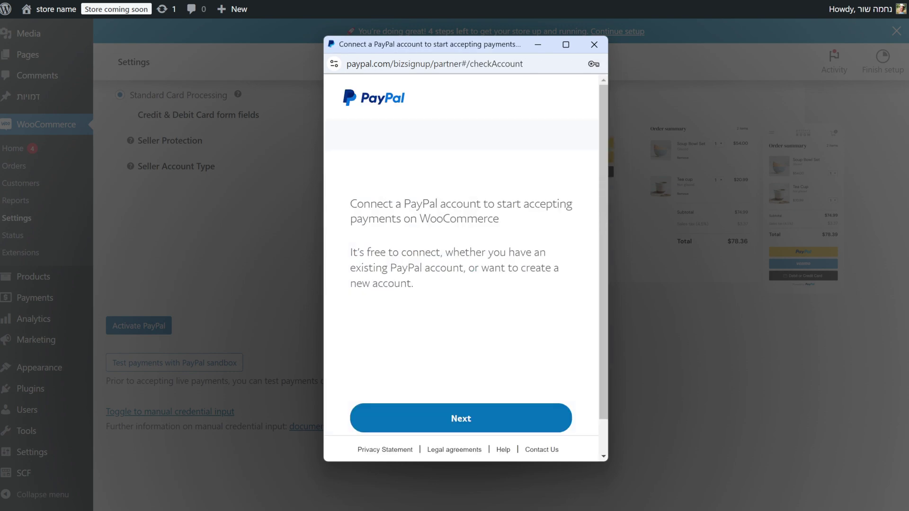
click(513, 420)
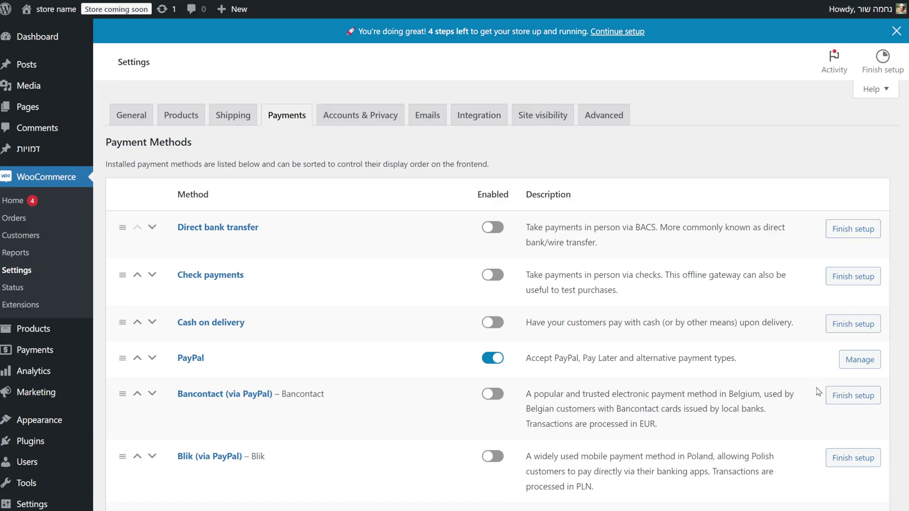
scroll(819, 391, down, 5)
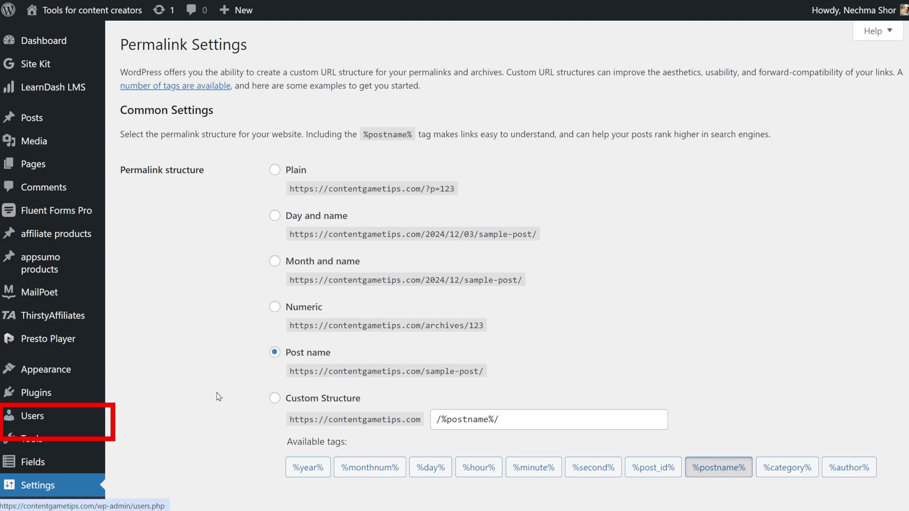
scroll(219, 397, down, 1)
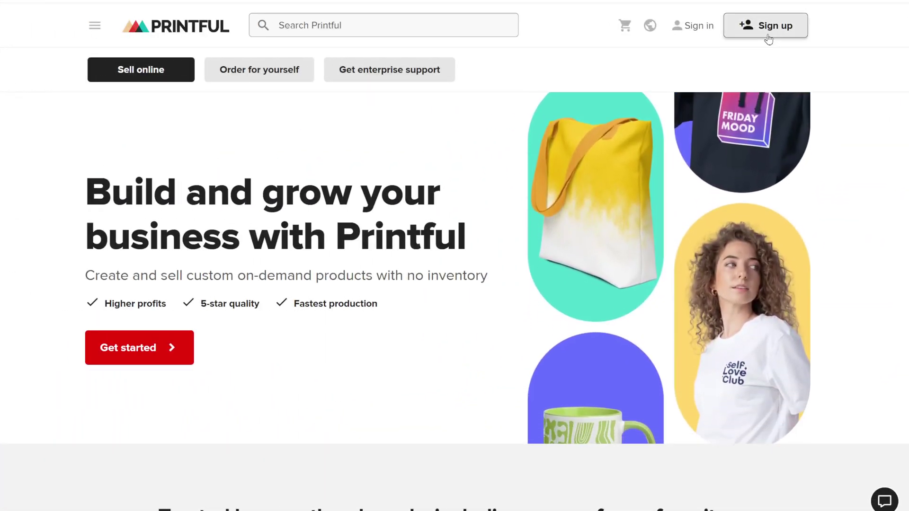
Step: Switch to the Printful website and start signing up for an account
click(767, 38)
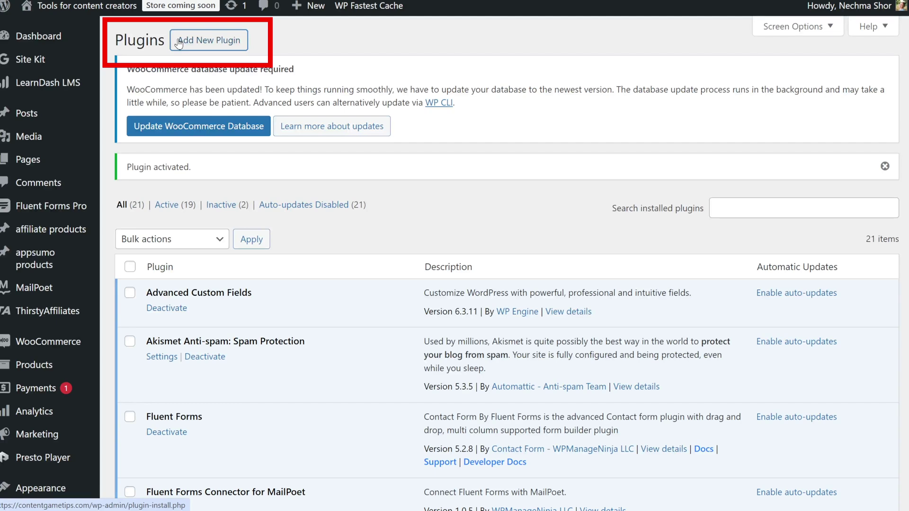
Step: Search the plugin directory for "printful" and install the Printful Integration for WooCommerce plugin
click(204, 42)
text(printful)
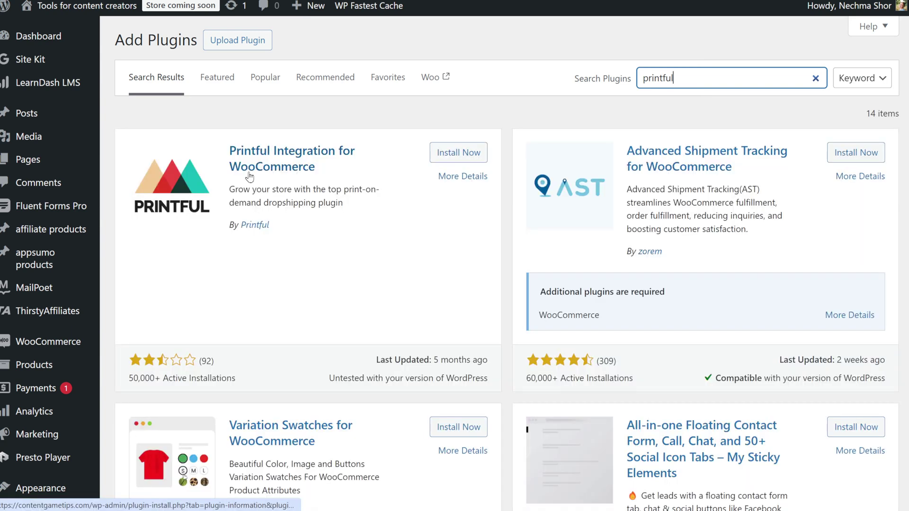
click(470, 153)
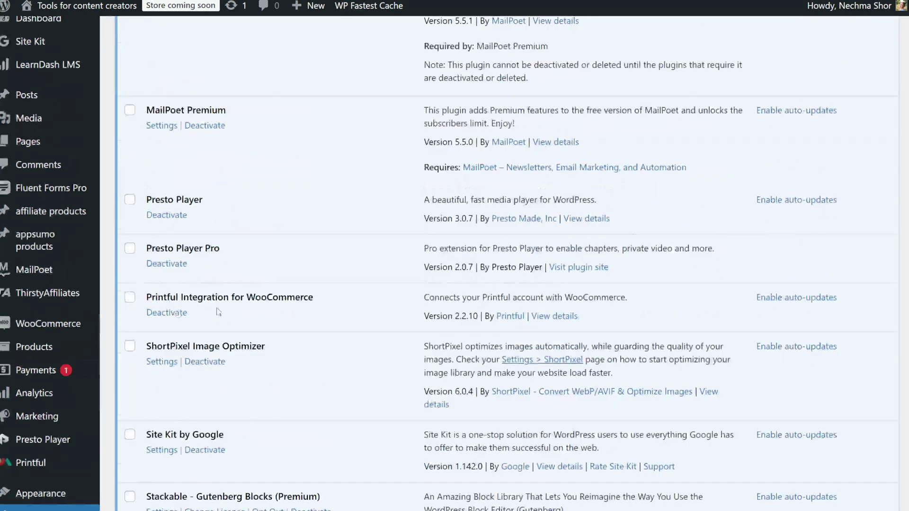
Step: Connect the WooCommerce store to Printful with approved read/write access, and import the store's not synced products
click(31, 462)
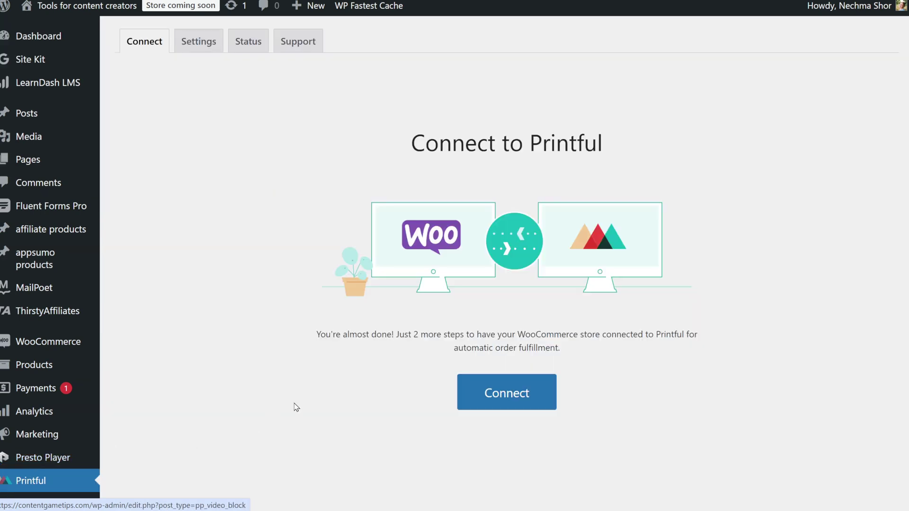
click(522, 395)
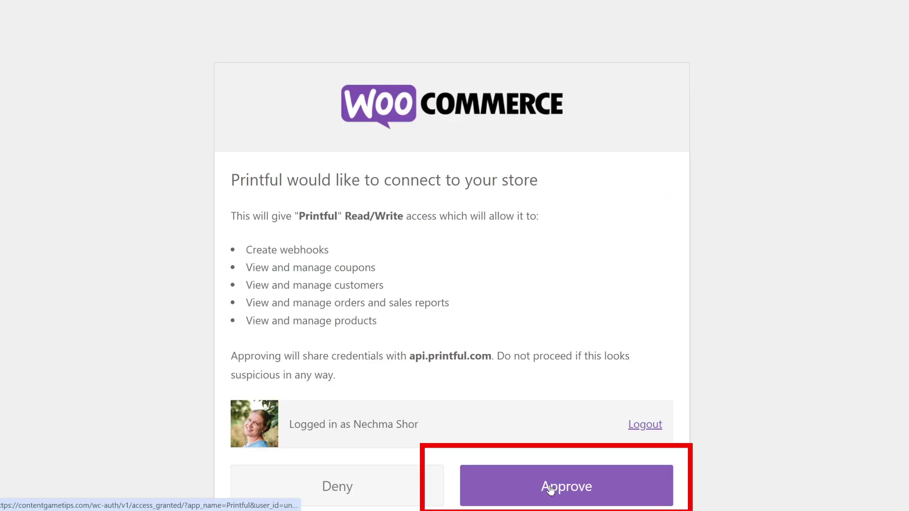
click(550, 488)
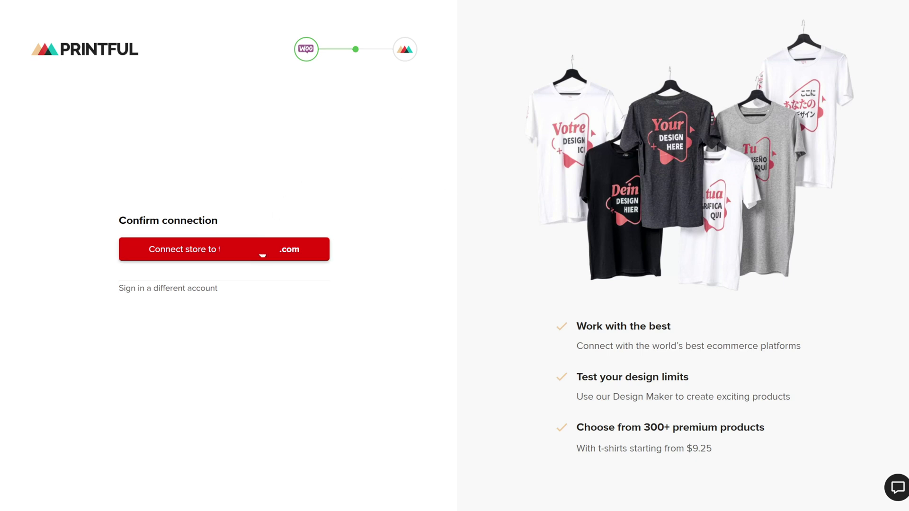
click(208, 256)
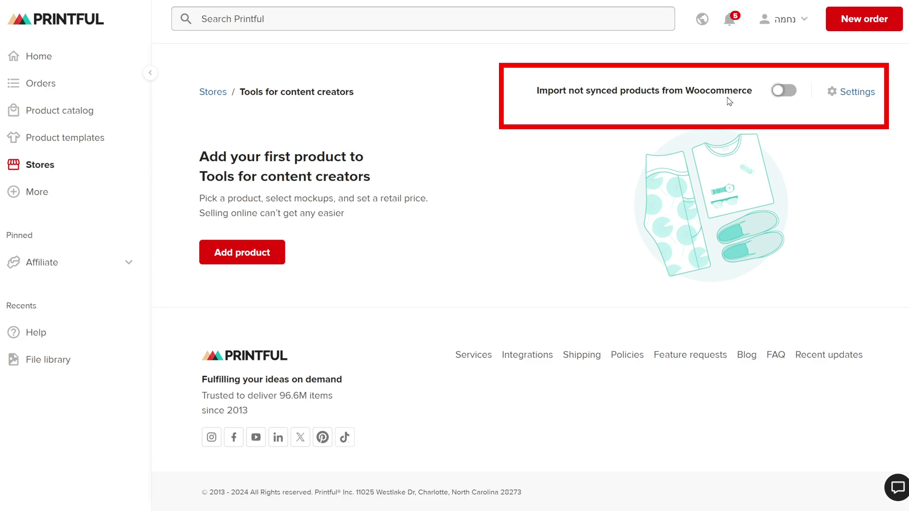
click(781, 93)
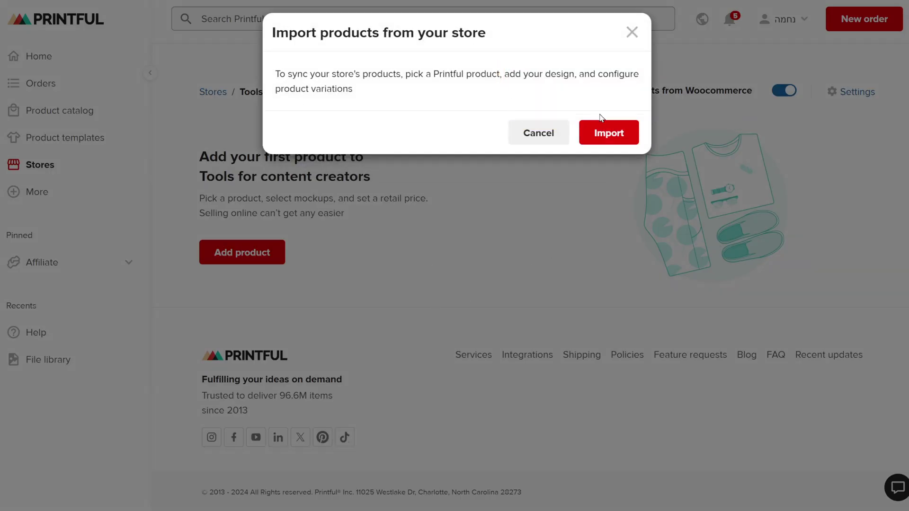
click(604, 133)
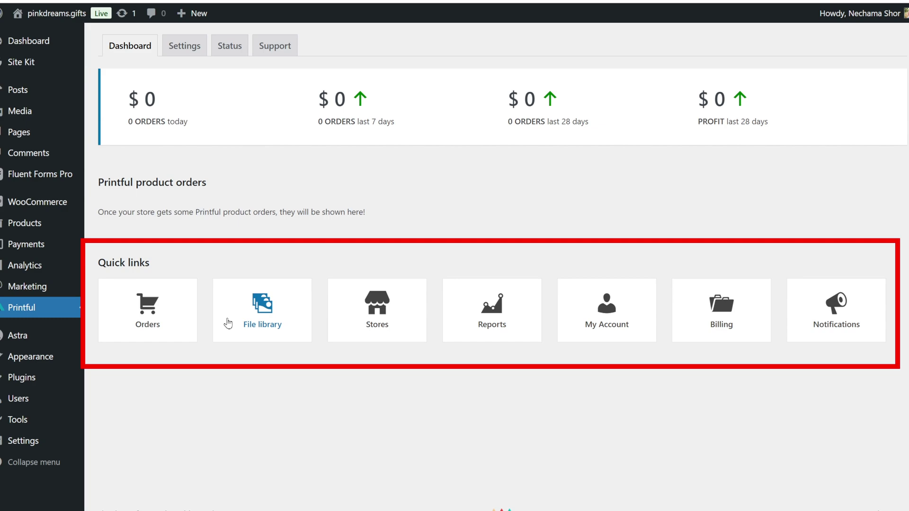
Step: Open the Stores and Reports quick links from the Printful dashboard in WordPress
click(352, 319)
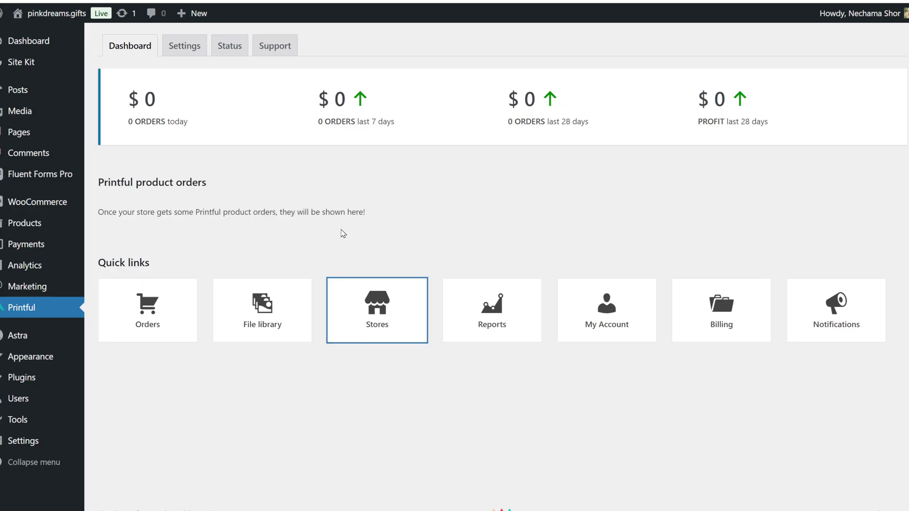
click(498, 321)
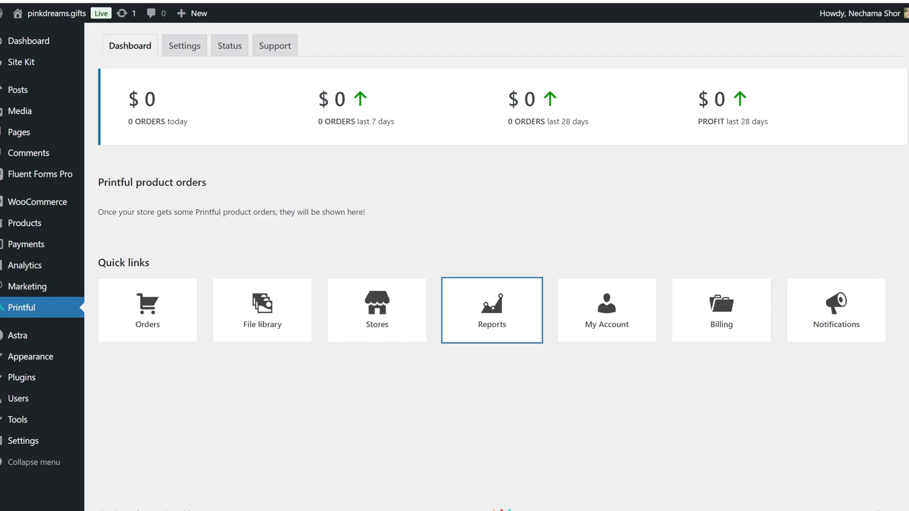
Step: Try the Calculate sales tax option in the Printful integration settings
click(181, 48)
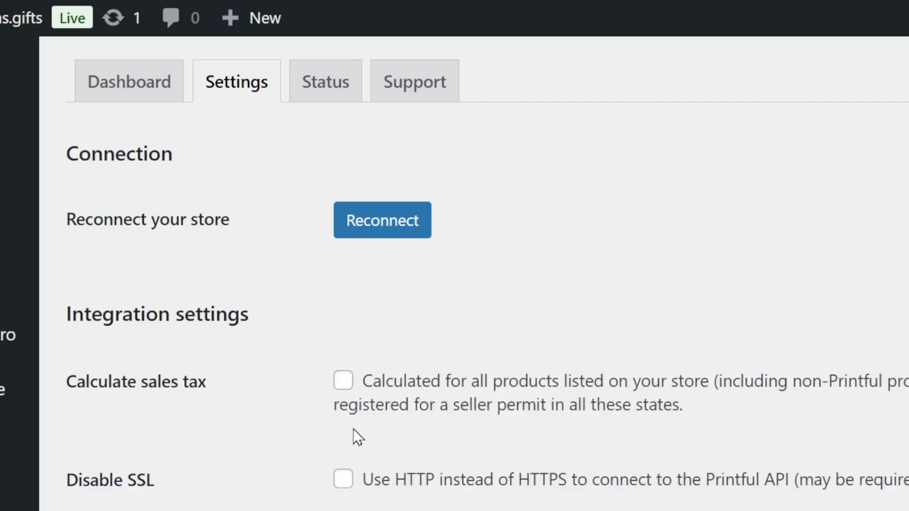
click(343, 381)
click(343, 381)
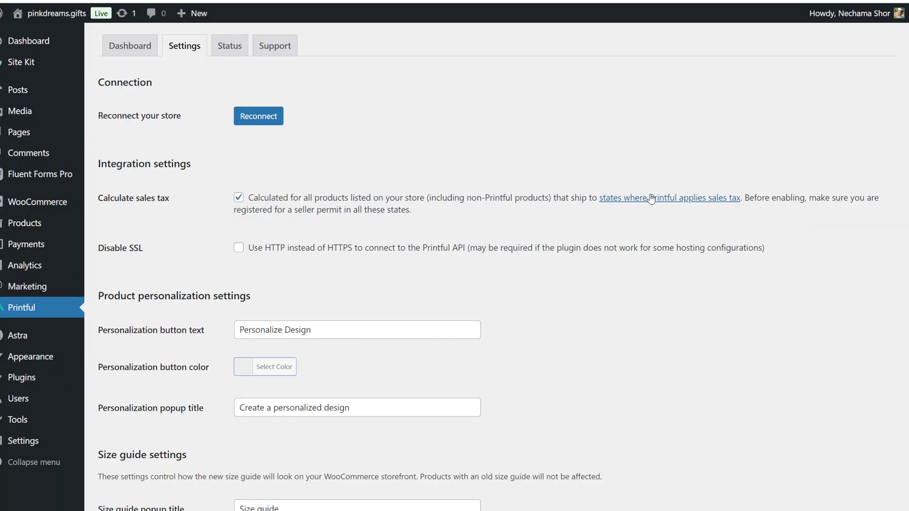
Step: Read Printful's help articles on the states where it charges sales tax, charging tax on US orders, and submitting a resale certificate
click(628, 206)
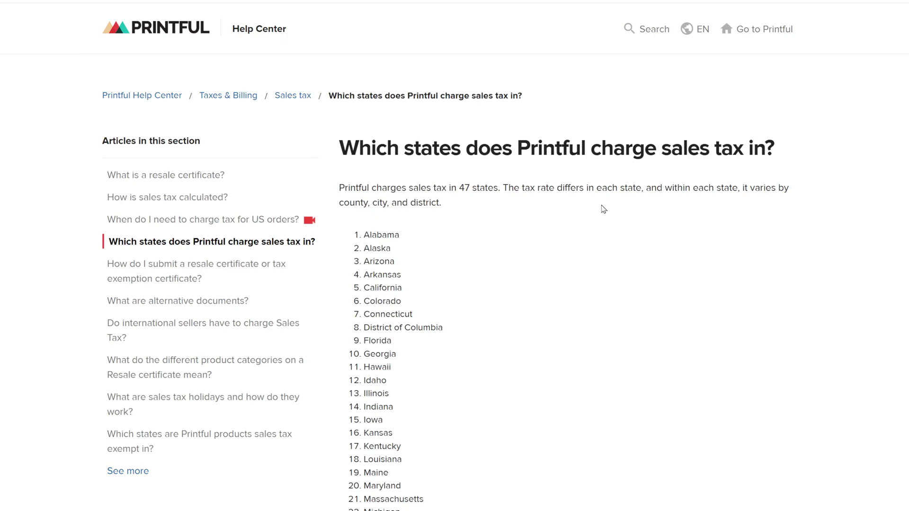
scroll(601, 216, down, 4)
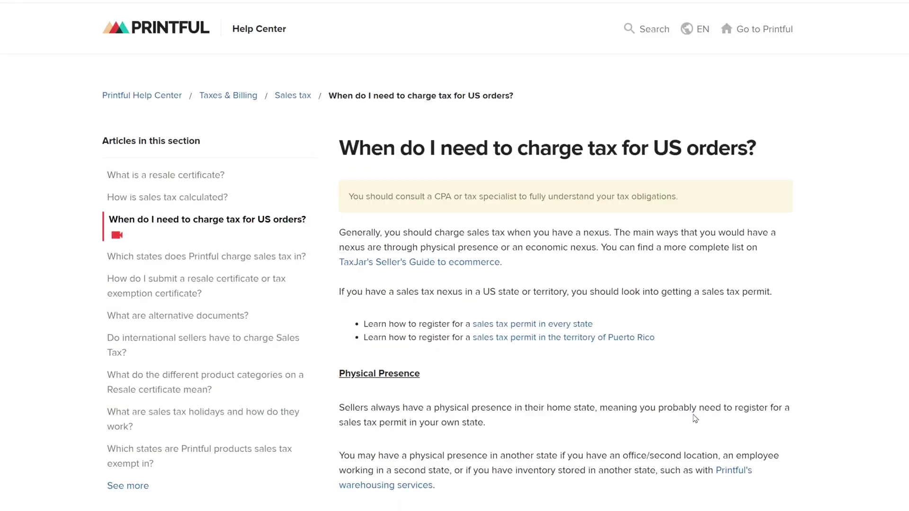
scroll(692, 379, down, 6)
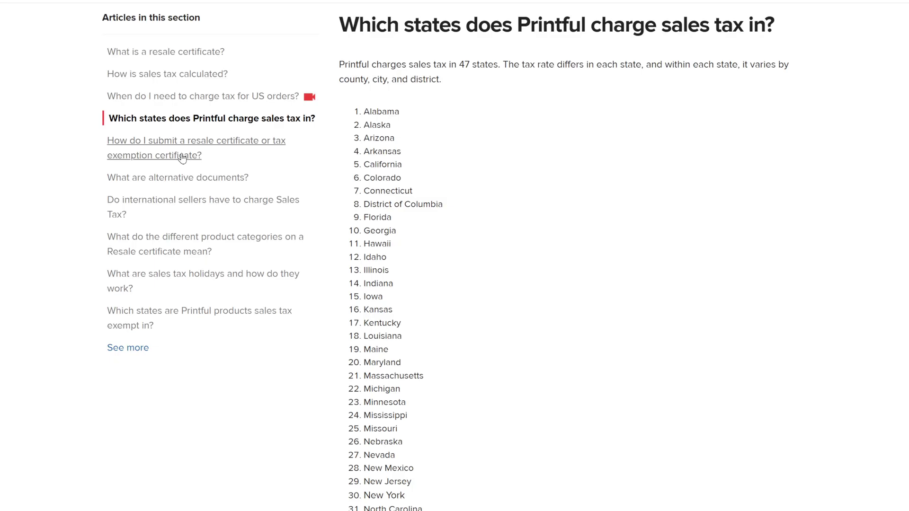
click(182, 154)
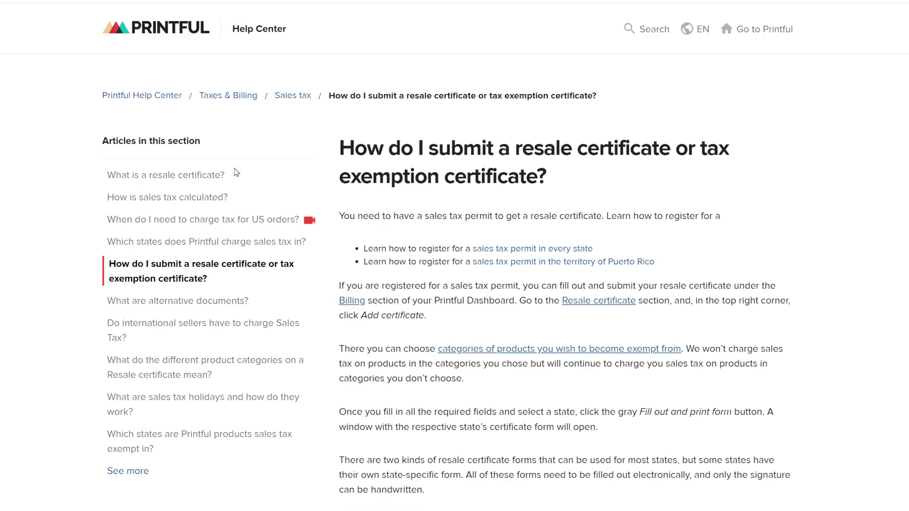
scroll(446, 244, down, 5)
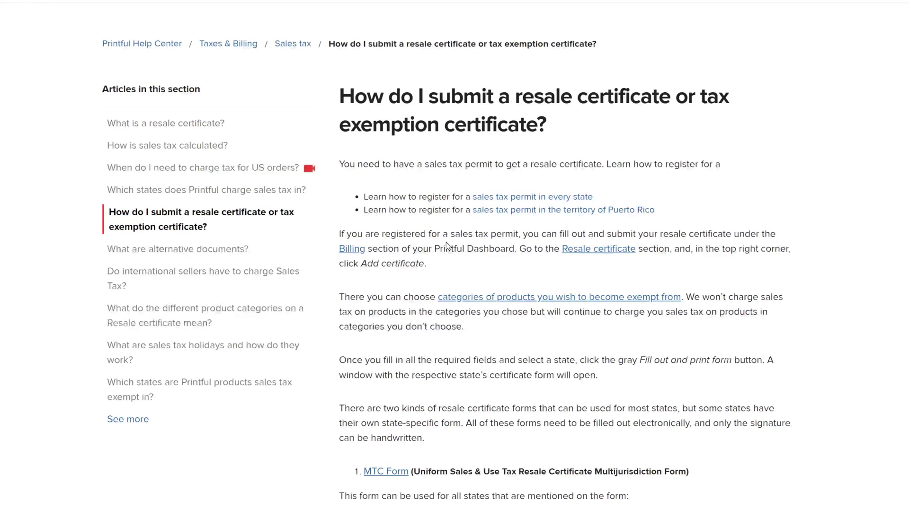
scroll(445, 241, down, 12)
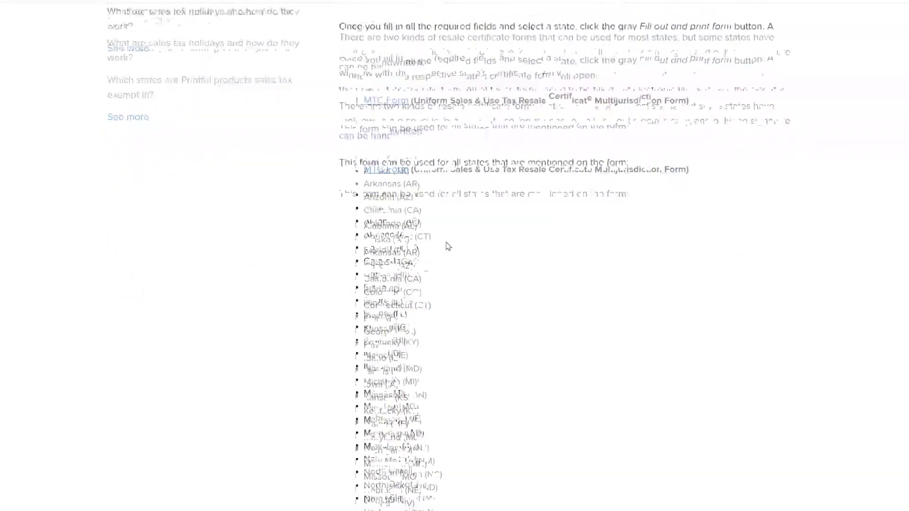
scroll(448, 244, down, 4)
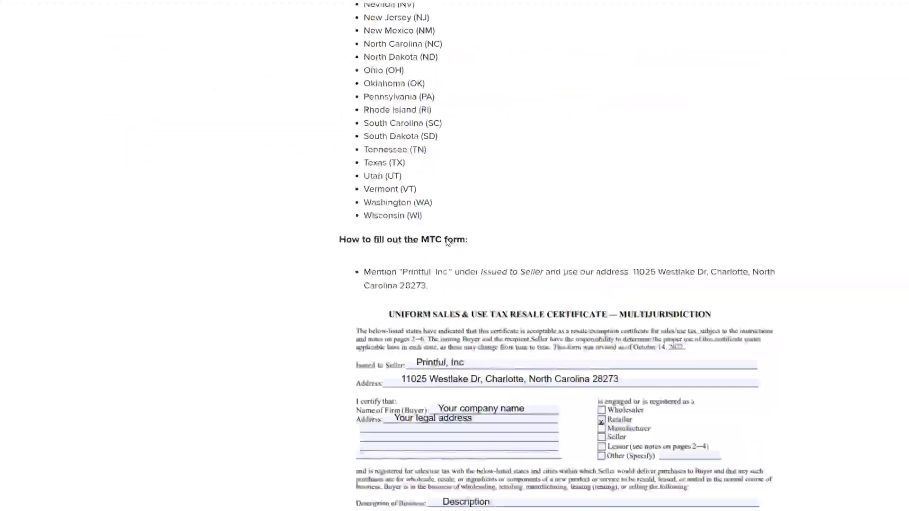
scroll(279, 175, up, 8)
scroll(280, 174, up, 9)
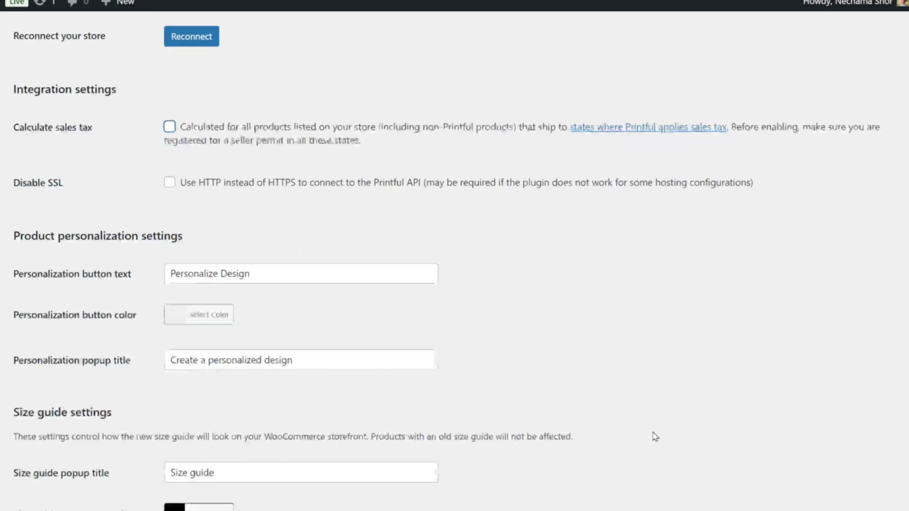
Step: Look at the color choices for the personalization button in the product personalization settings
scroll(654, 437, down, 1)
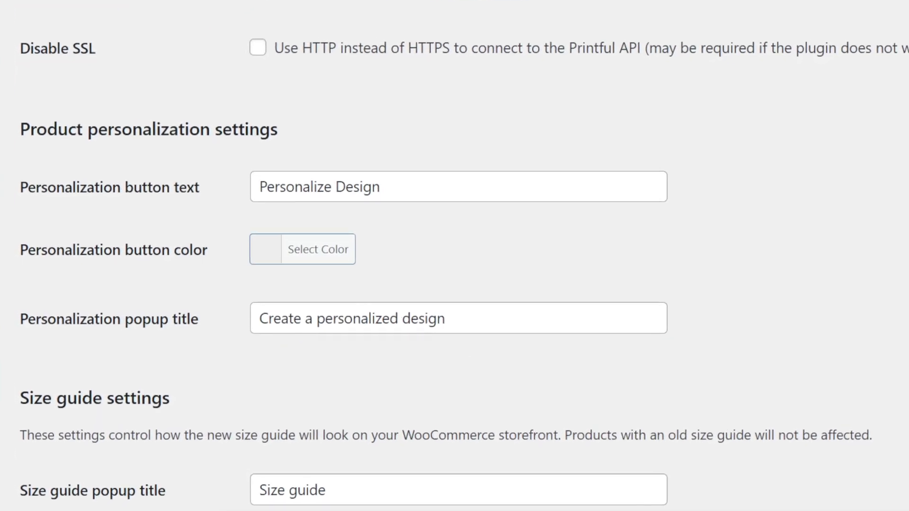
click(314, 257)
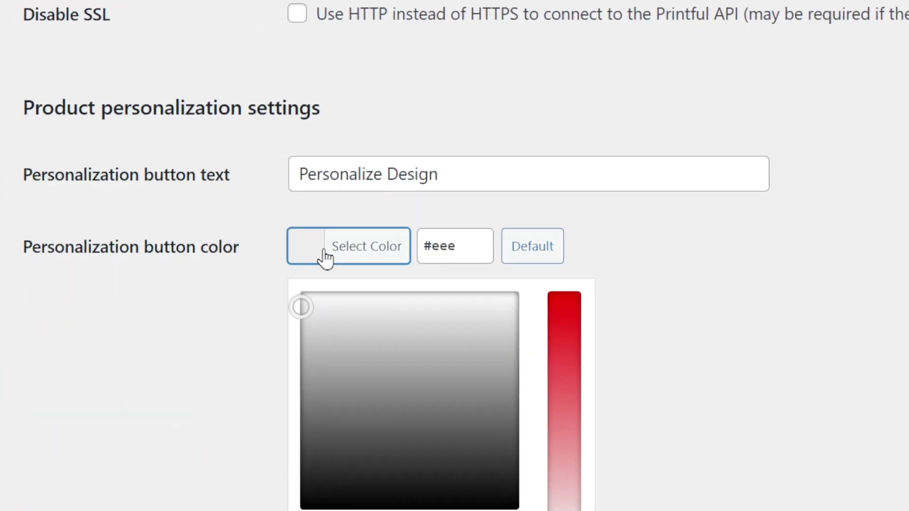
click(357, 255)
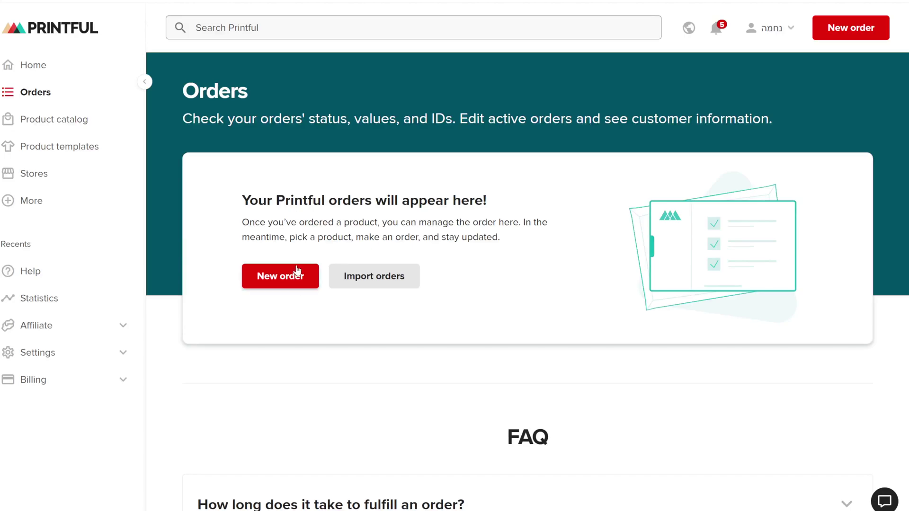
Step: Start a new Printful order for the Pink Dreams Gifts store and open the saved product templates
click(286, 274)
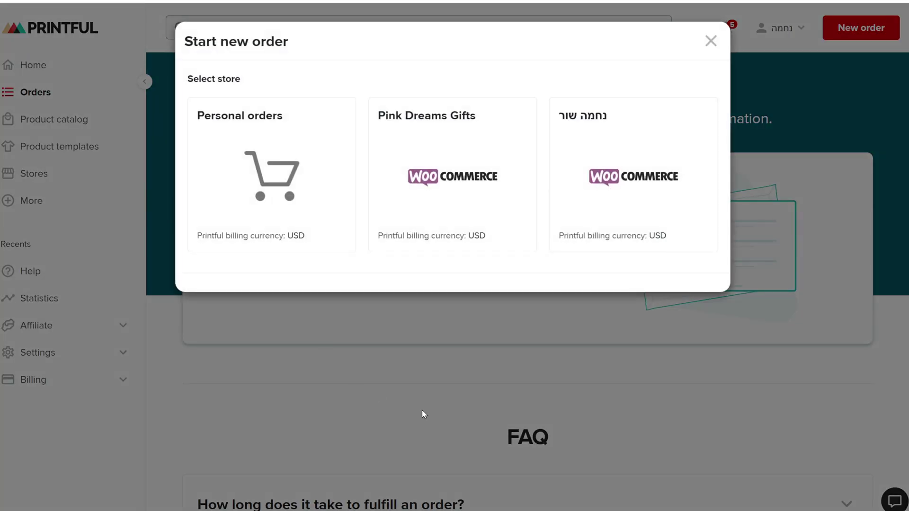
click(478, 228)
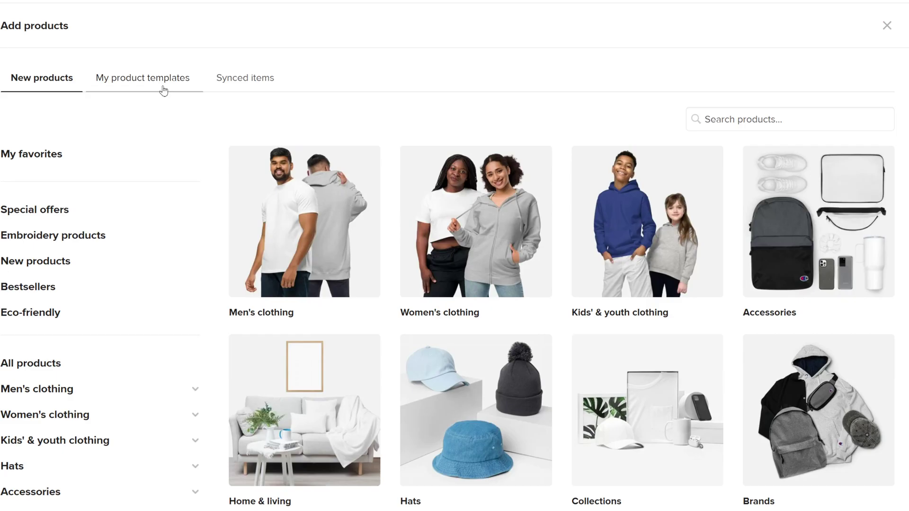
click(162, 89)
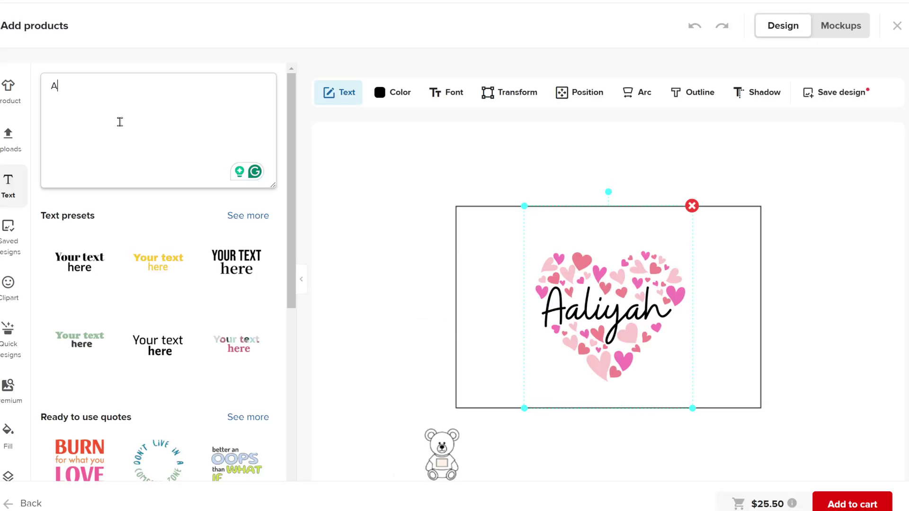
Step: Add the text "Add custom text" to the plush toy's heart design and add the product to the cart
text(dd custom text)
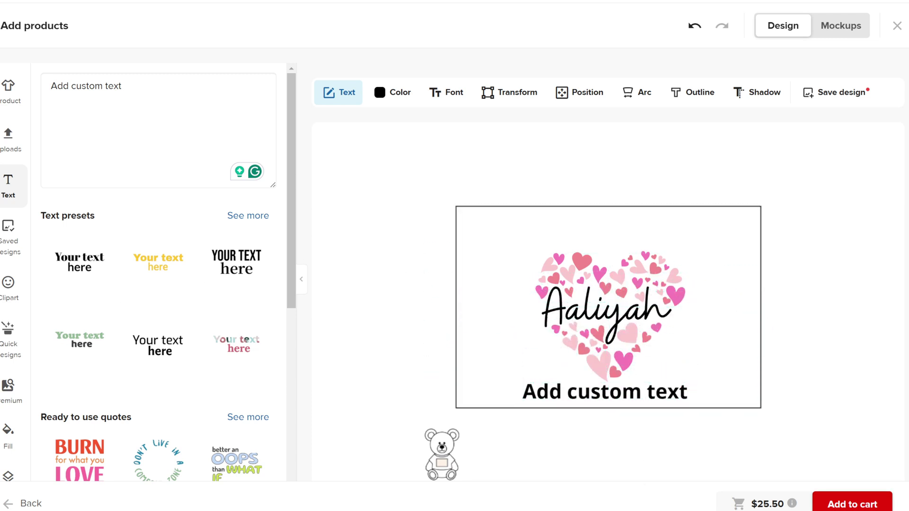
click(852, 505)
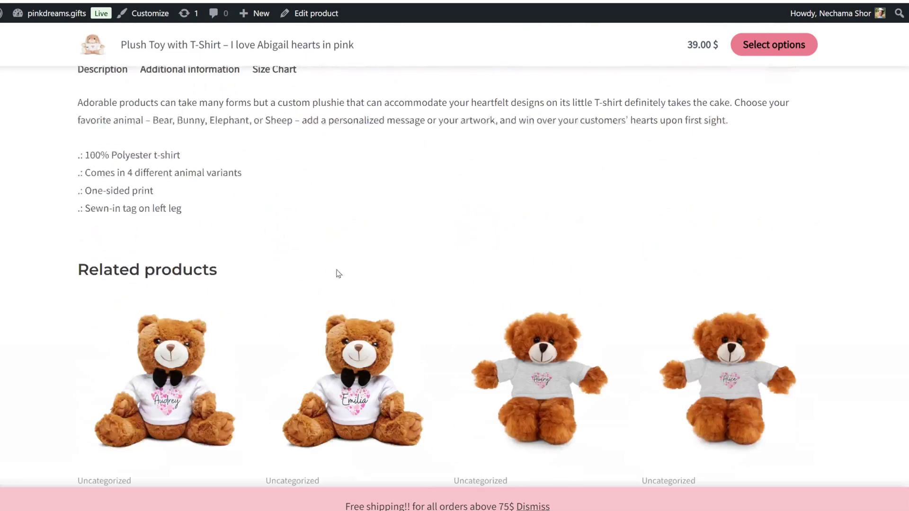
Step: View the size chart on the plush toy's product page in the Pink Dreams Gifts store
scroll(322, 270, up, 5)
click(272, 317)
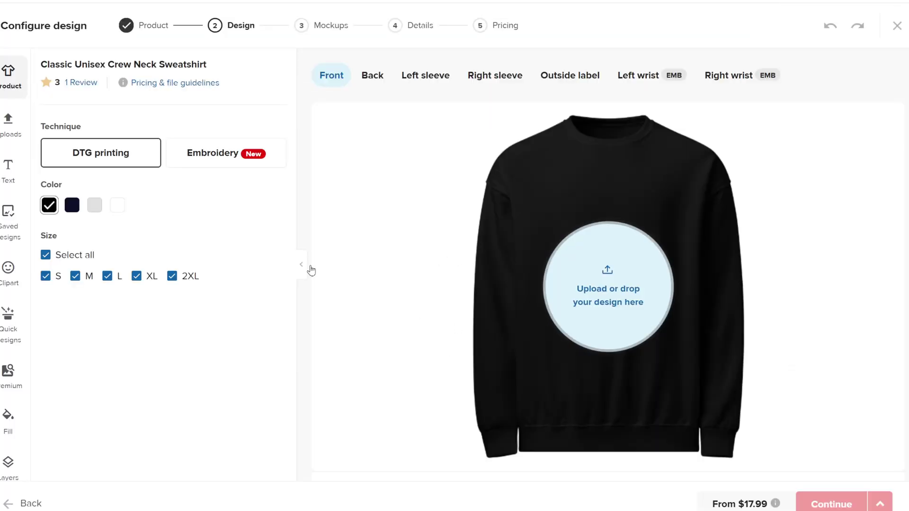
Step: Place the Aaliyah.png design on the front of the Classic Unisex Crew Neck Sweatshirt and select the light gray color
click(607, 331)
click(182, 191)
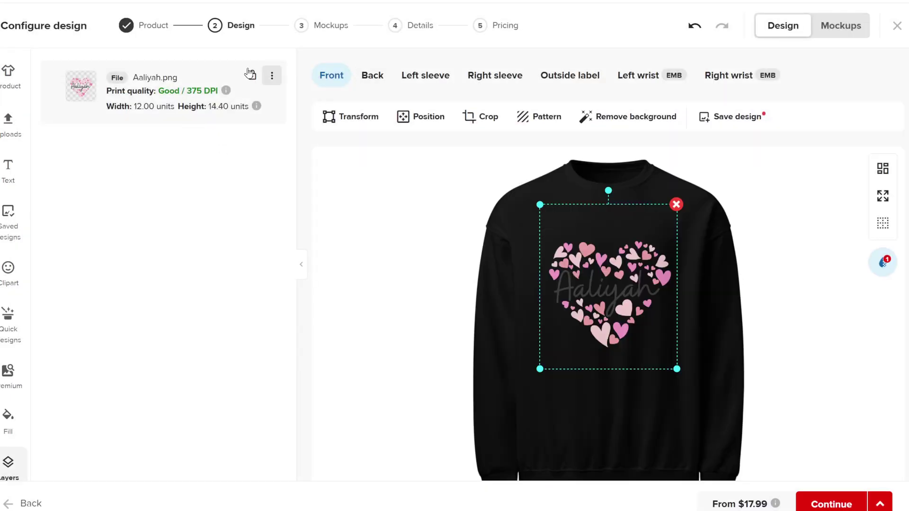
click(9, 76)
click(94, 206)
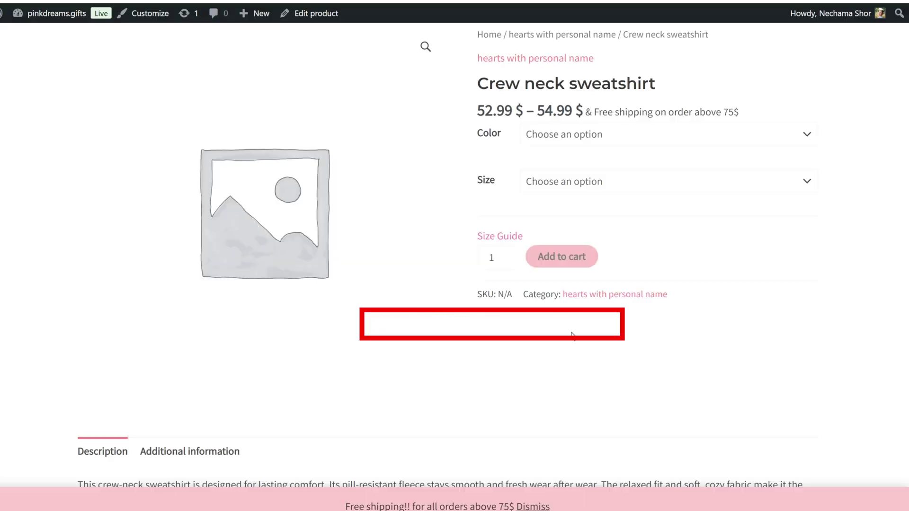
Step: Review the size guide on the crew neck sweatshirt's store page and the size guide settings of the Printful plugin
scroll(568, 330, down, 2)
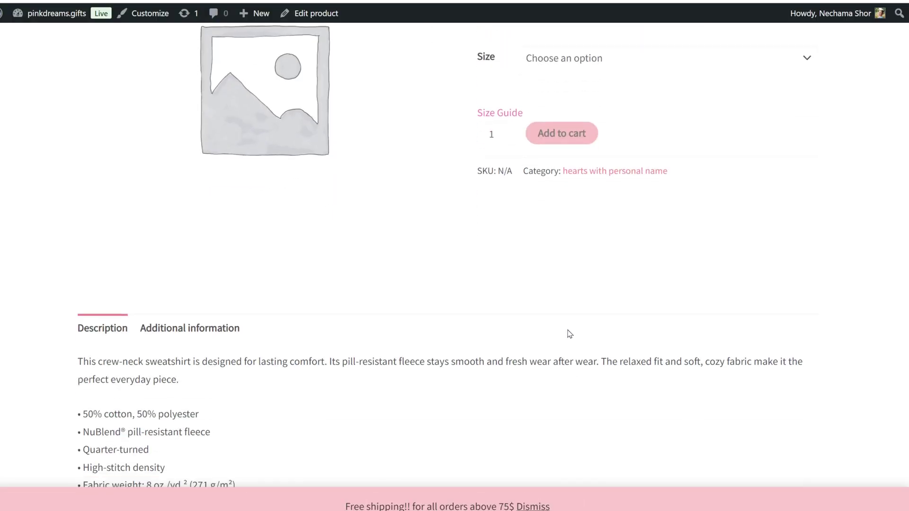
scroll(552, 325, up, 2)
click(496, 236)
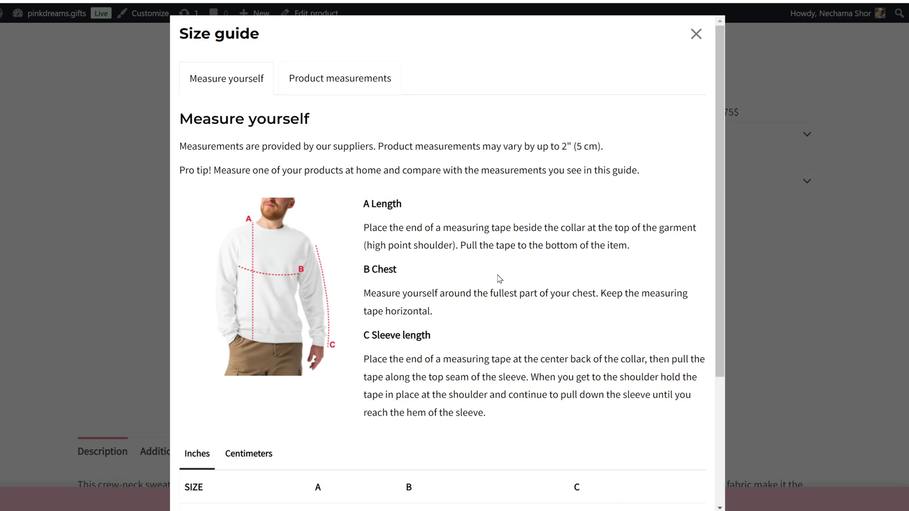
scroll(516, 278, down, 4)
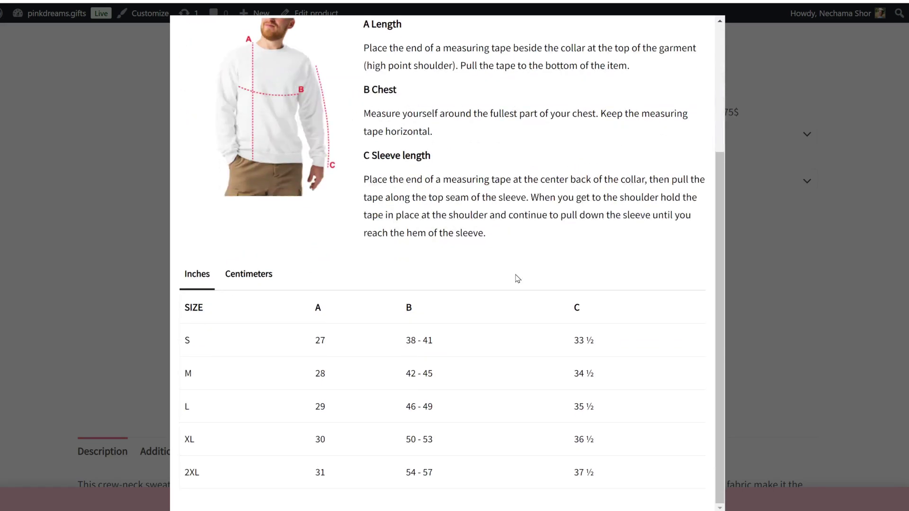
scroll(516, 278, up, 5)
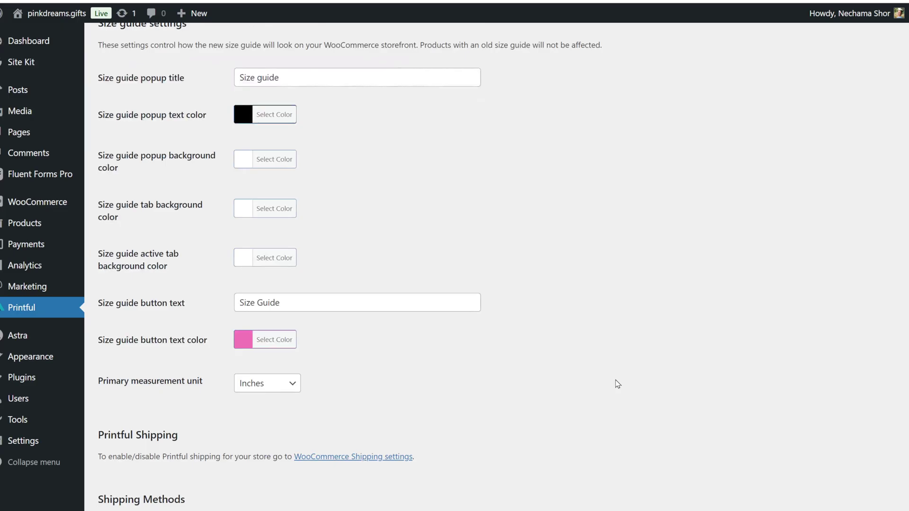
scroll(617, 384, up, 1)
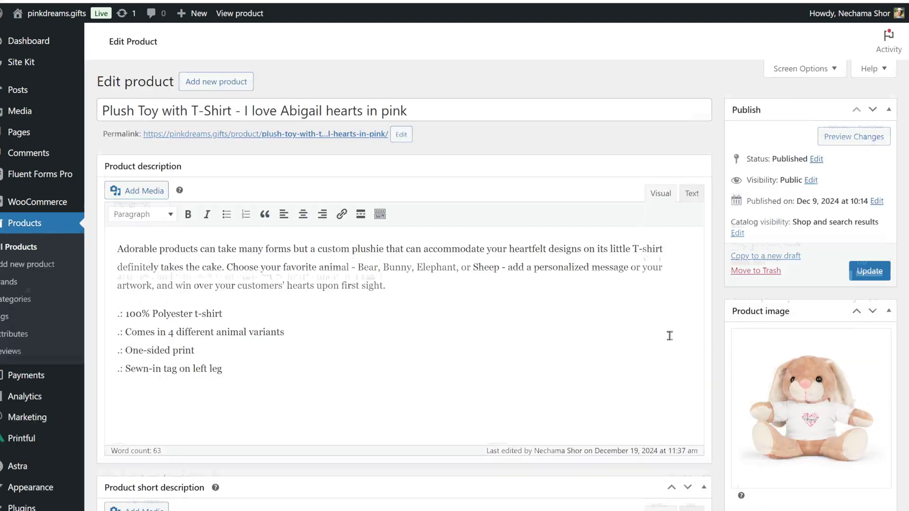
Step: Enter "Size chart from" in the size chart field of the plush toy product and open the size chart on its store page
scroll(669, 335, down, 12)
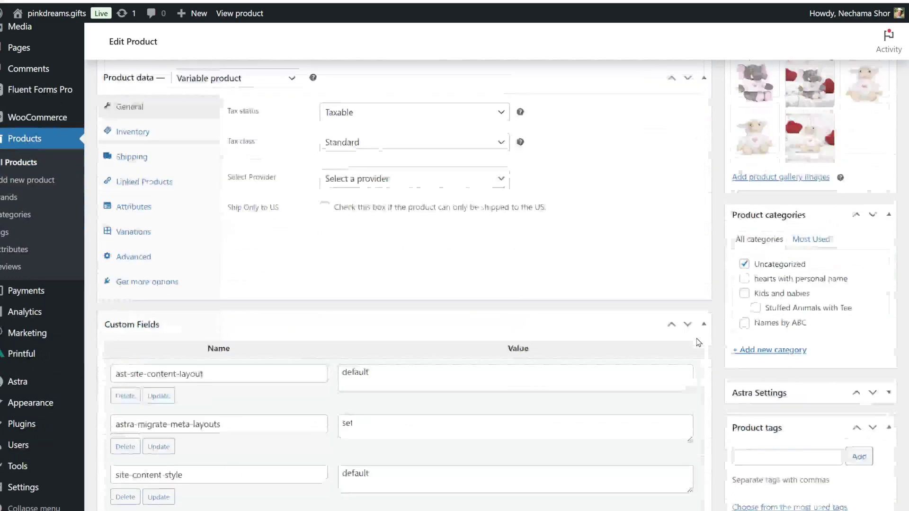
scroll(698, 342, down, 13)
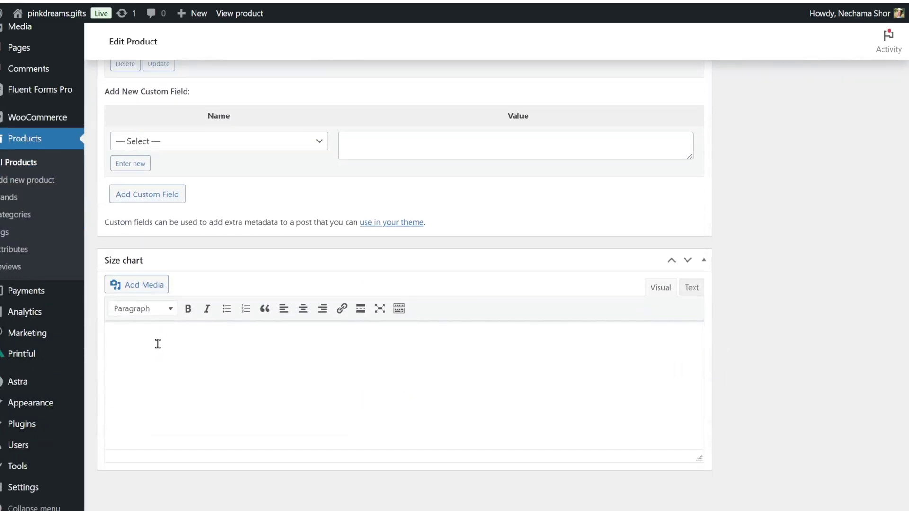
click(196, 361)
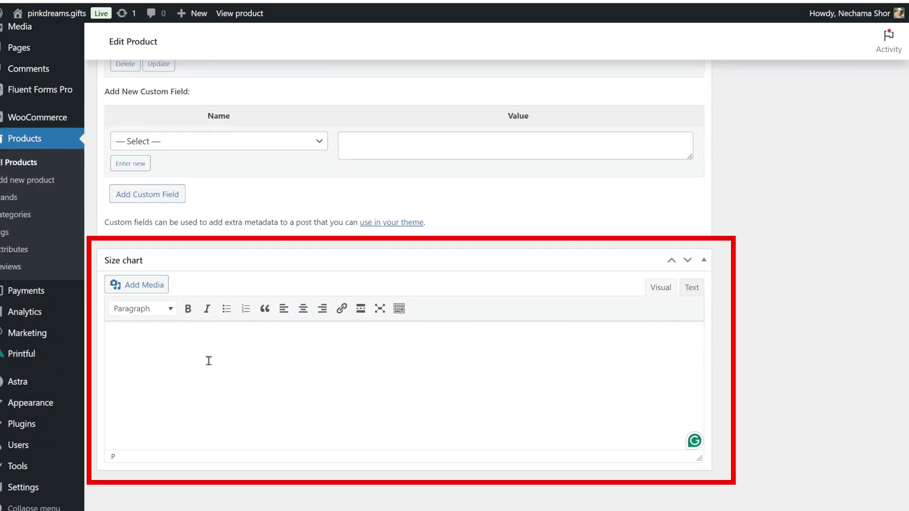
text(Size c)
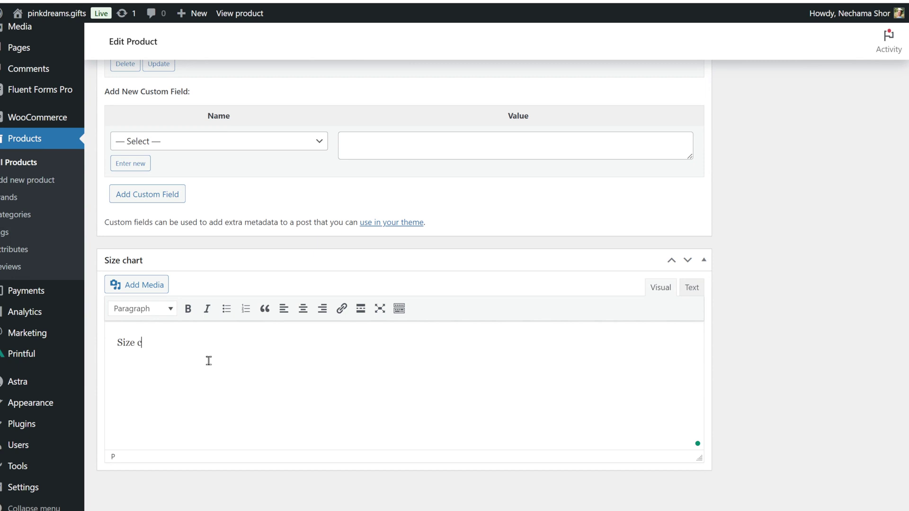
text(hart from)
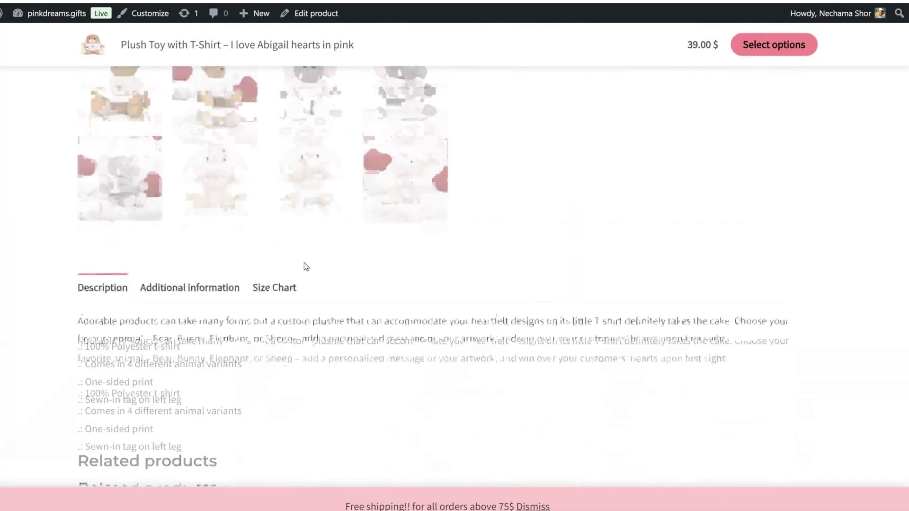
click(274, 316)
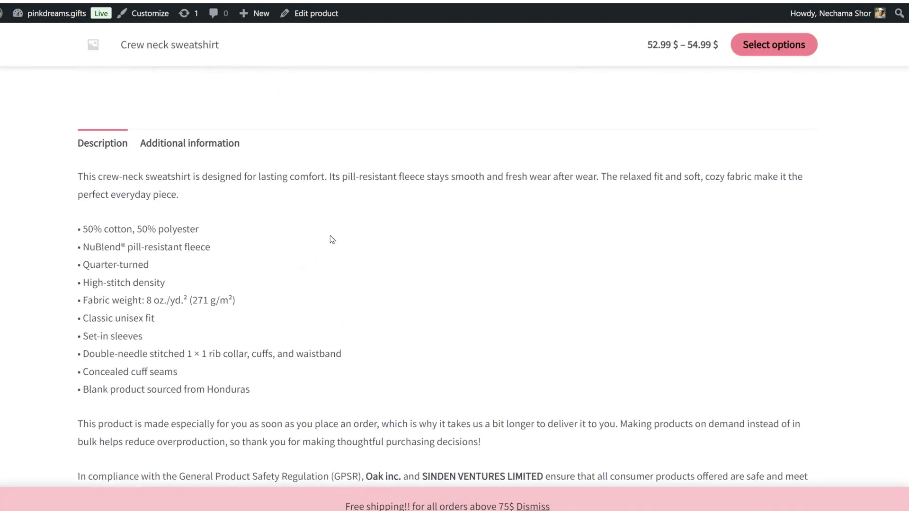
Step: Open the size guide on the crew neck sweatshirt's store page and look through its WordPress product editing page
scroll(450, 292, up, 10)
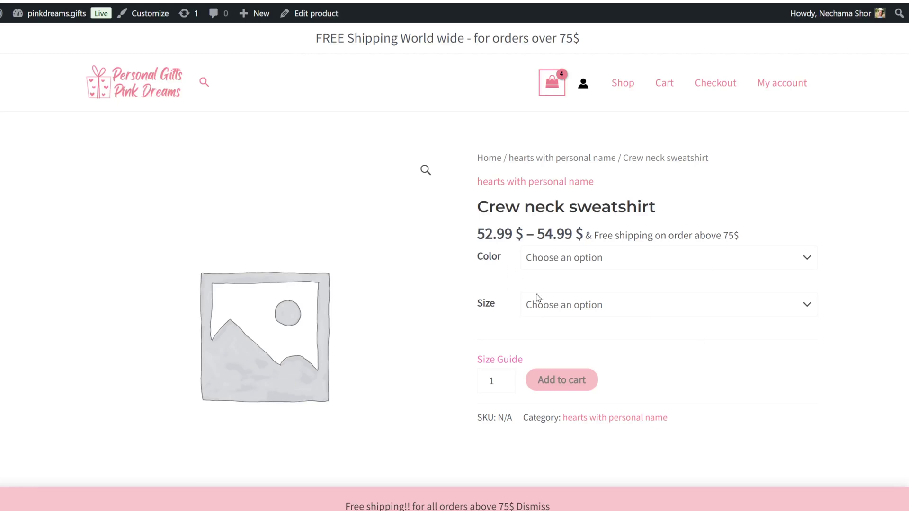
click(504, 363)
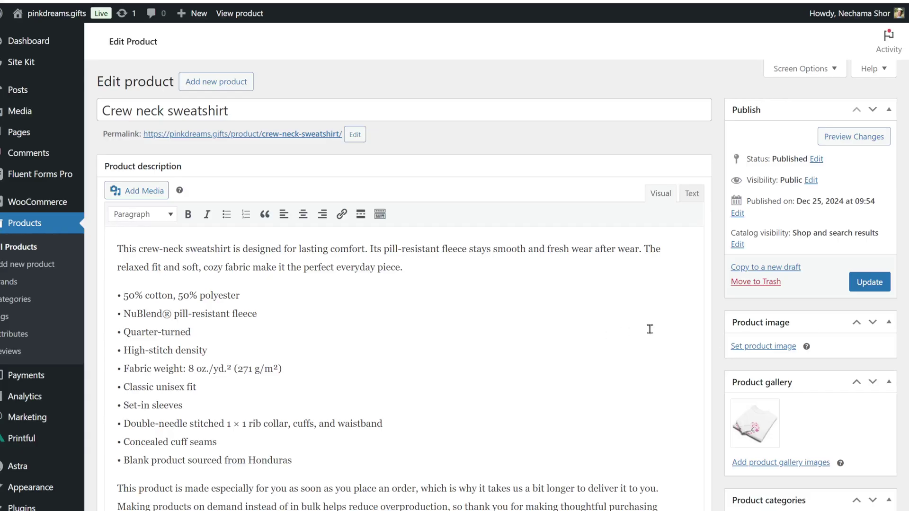
scroll(742, 341, down, 20)
scroll(428, 440, up, 6)
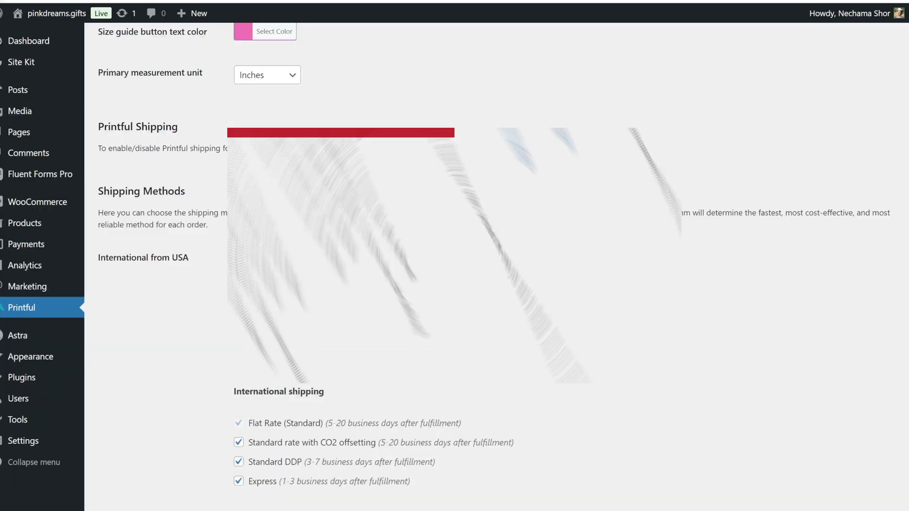
Step: Review the Printful plugin's domestic and international shipping methods for orders shipped from the USA and EU
scroll(574, 310, down, 3)
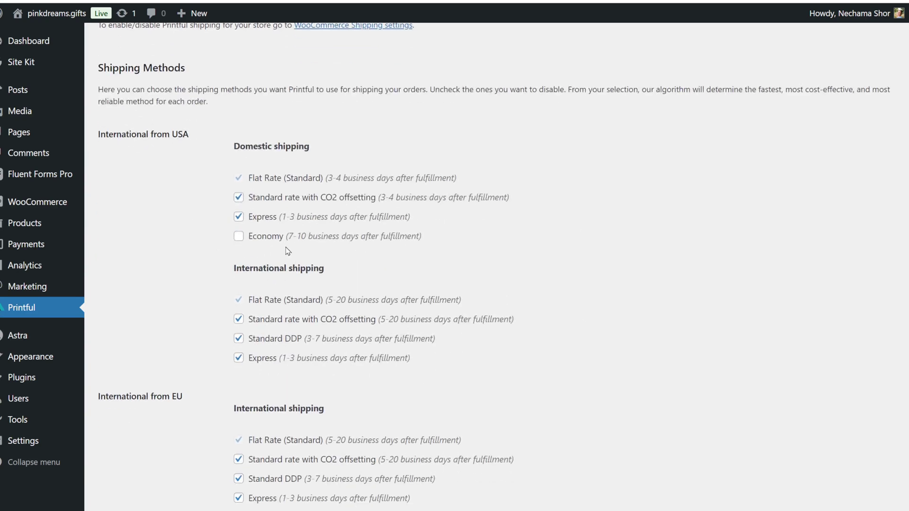
scroll(287, 251, down, 2)
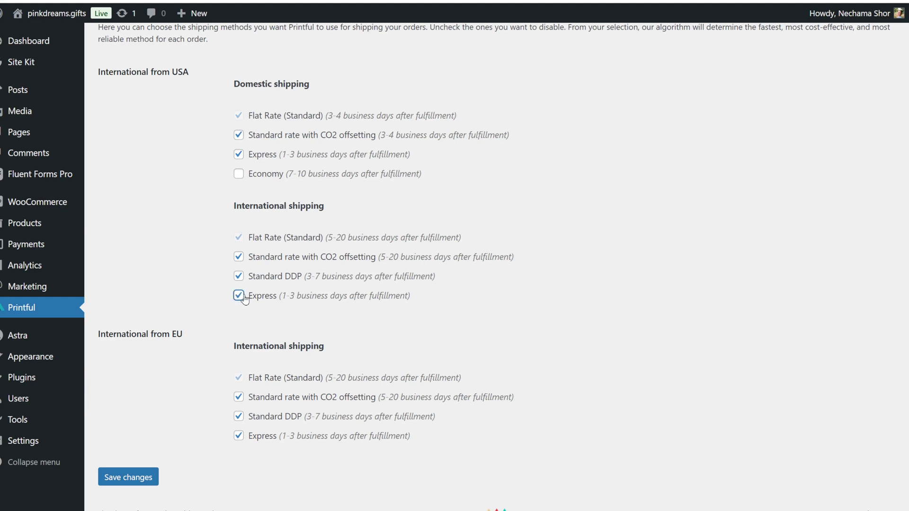
scroll(244, 222, up, 6)
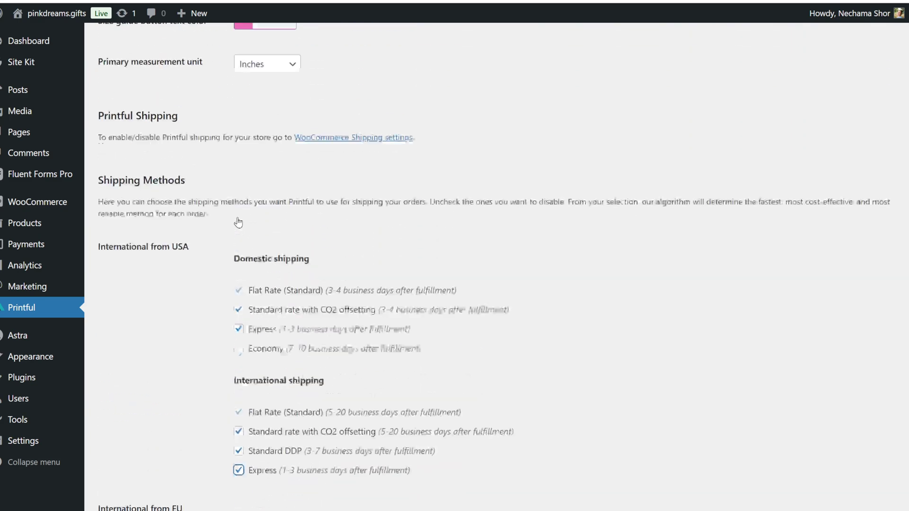
Step: Open Printful Shipping in the WooCommerce shipping settings and follow its link to the Printful Integration settings
click(338, 273)
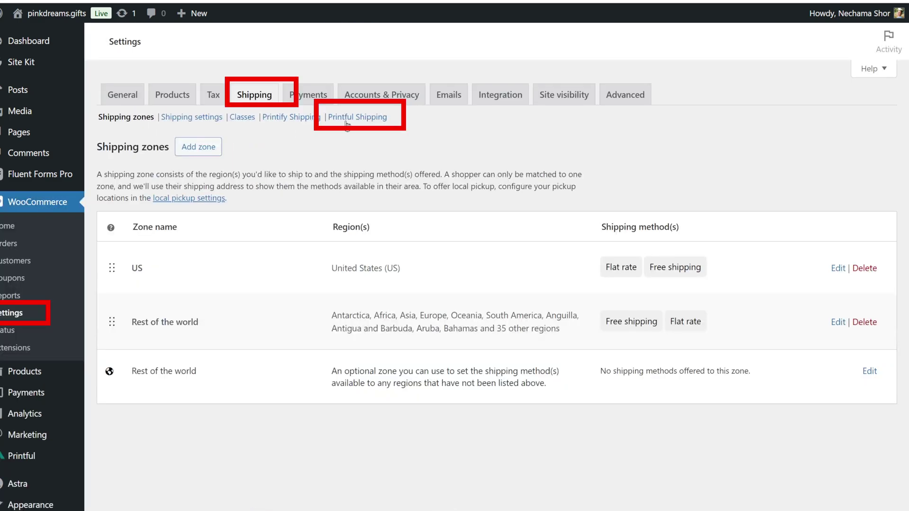
click(352, 118)
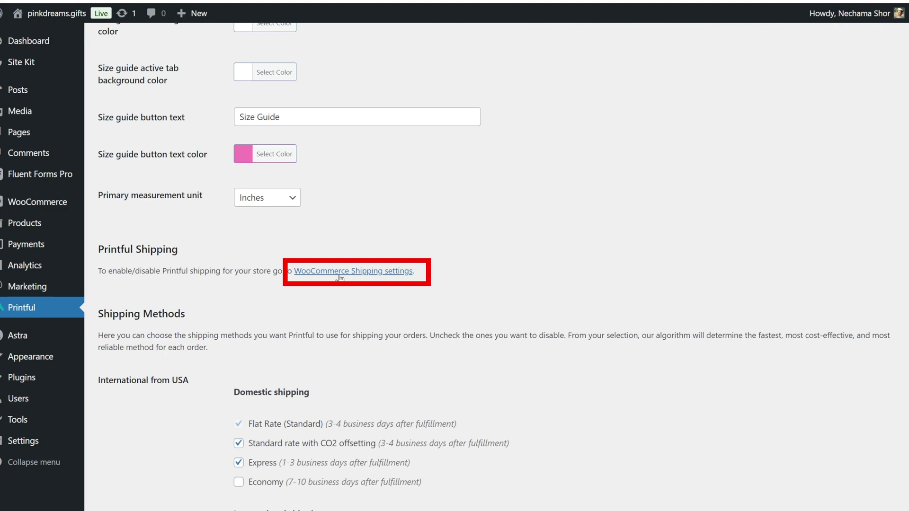
click(339, 277)
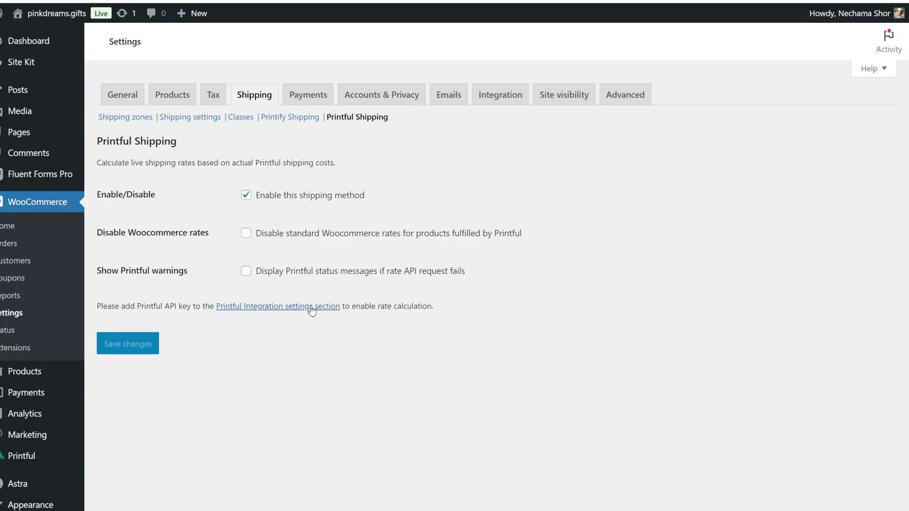
click(311, 307)
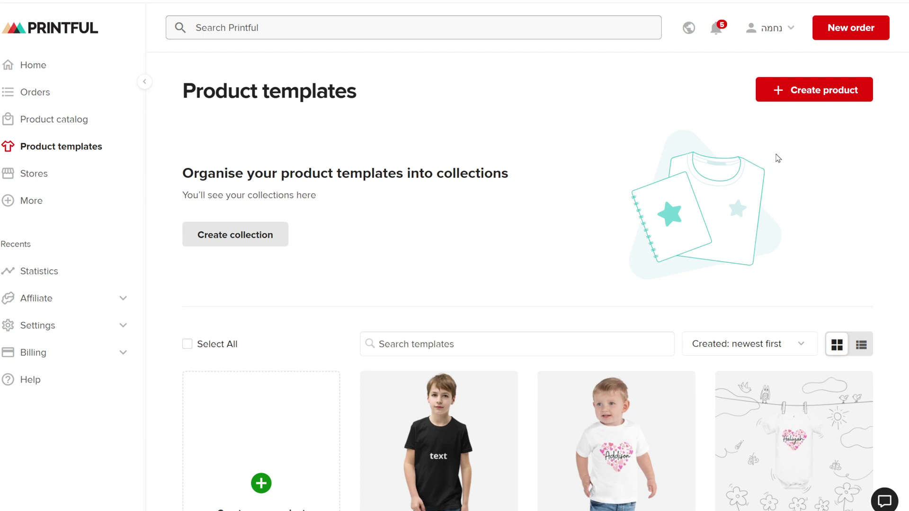
Step: Create a Teddy Bear with a T-shirt template in Printful with the Aaliyah.png design, about 2.14 × 2.57 units, and save it
click(831, 101)
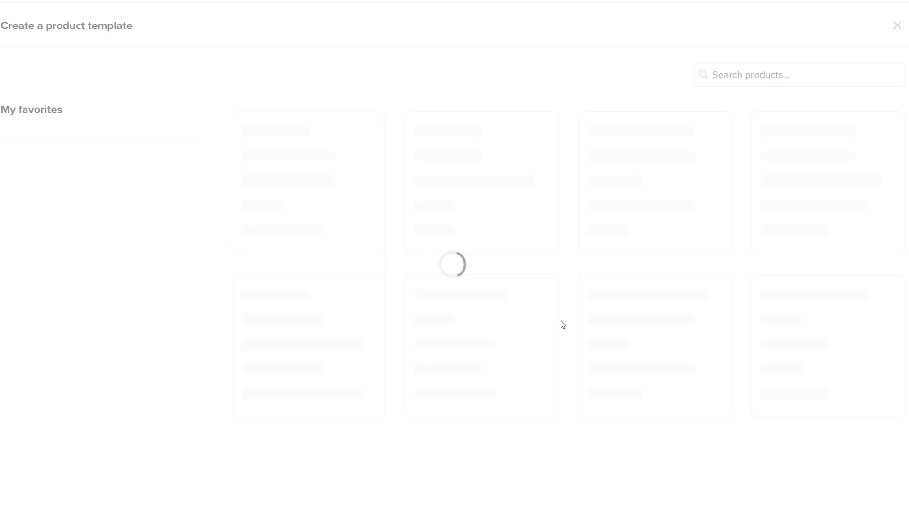
click(351, 359)
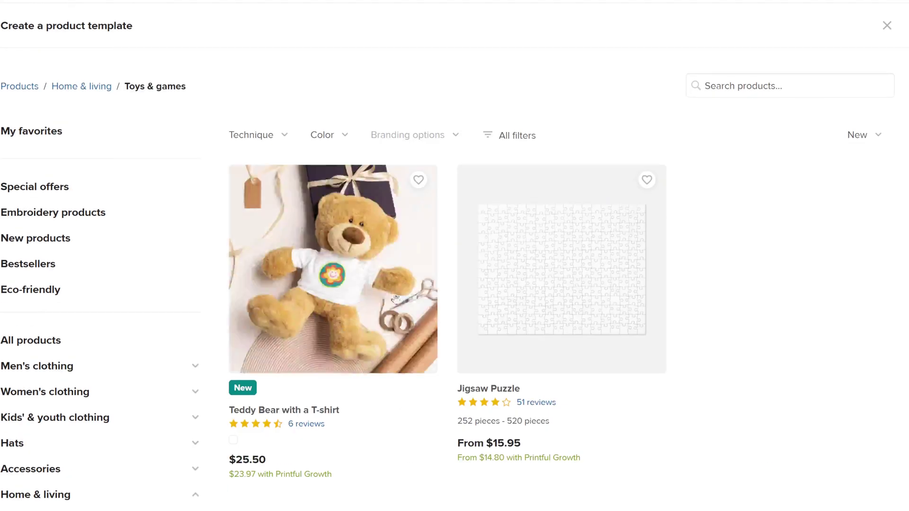
click(290, 410)
click(606, 239)
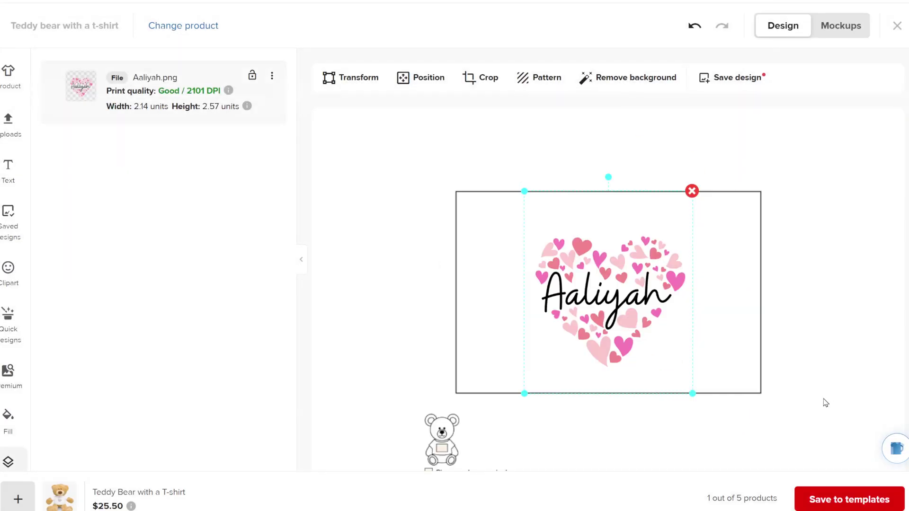
click(816, 499)
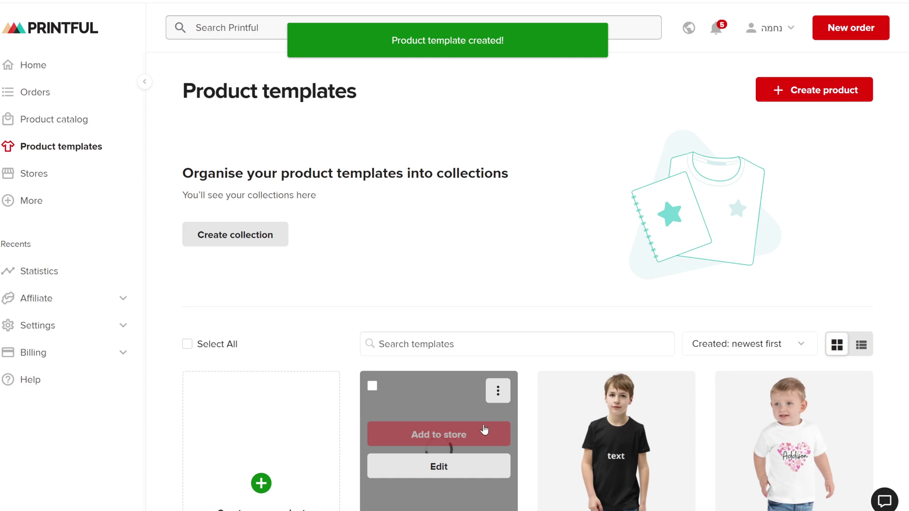
Step: Add the teddy bear template to the Pink Dreams Gifts store and enlarge its Aaliyah.png print to about 2.95 × 3.55 units
scroll(521, 424, down, 4)
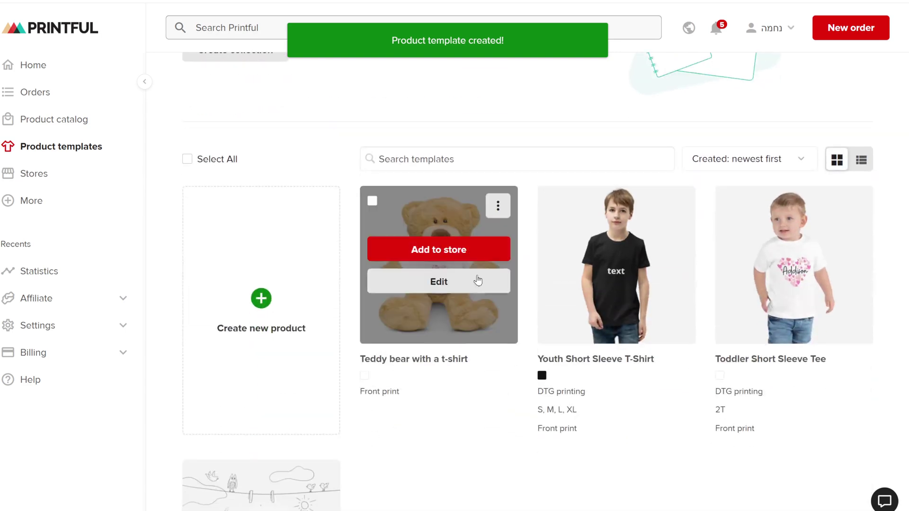
click(473, 251)
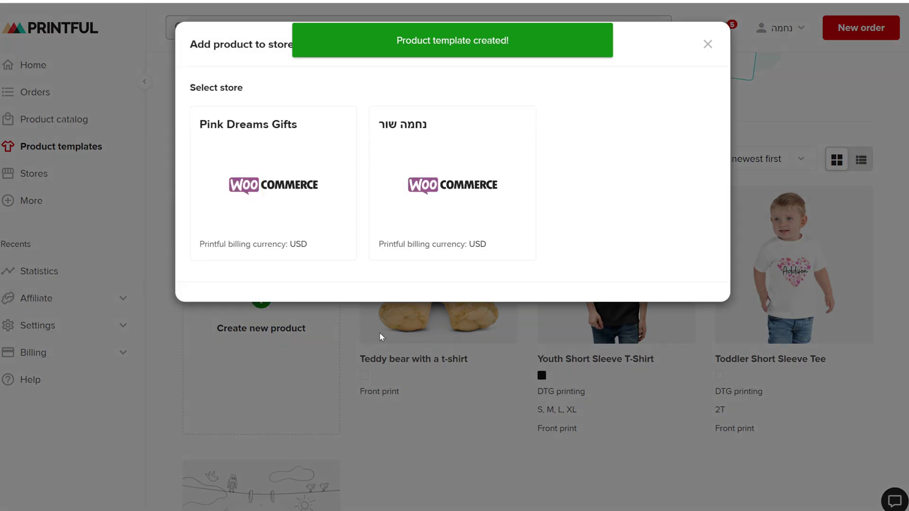
click(239, 213)
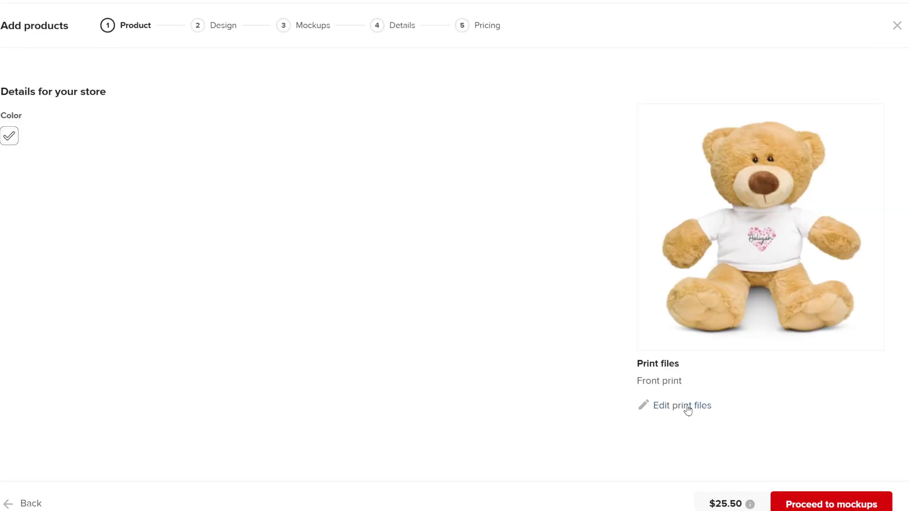
click(687, 407)
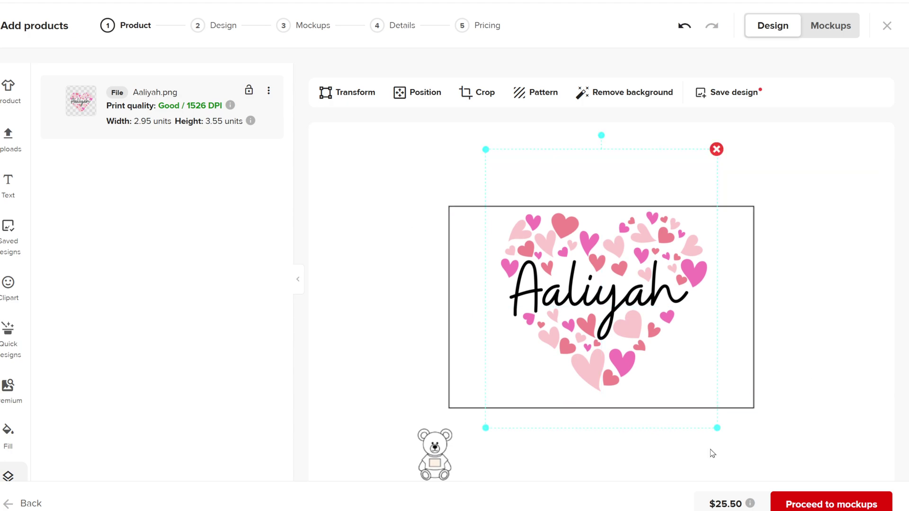
click(831, 504)
Step: Try an abstract purple scene and a Blooming nature scene behind the teddy bear mockup and return to the mockup types
click(167, 251)
click(113, 256)
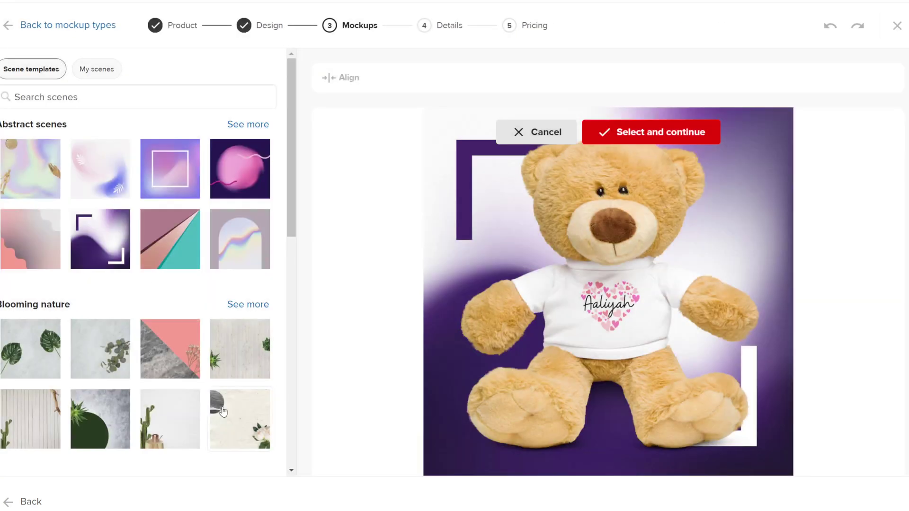
click(237, 420)
click(8, 27)
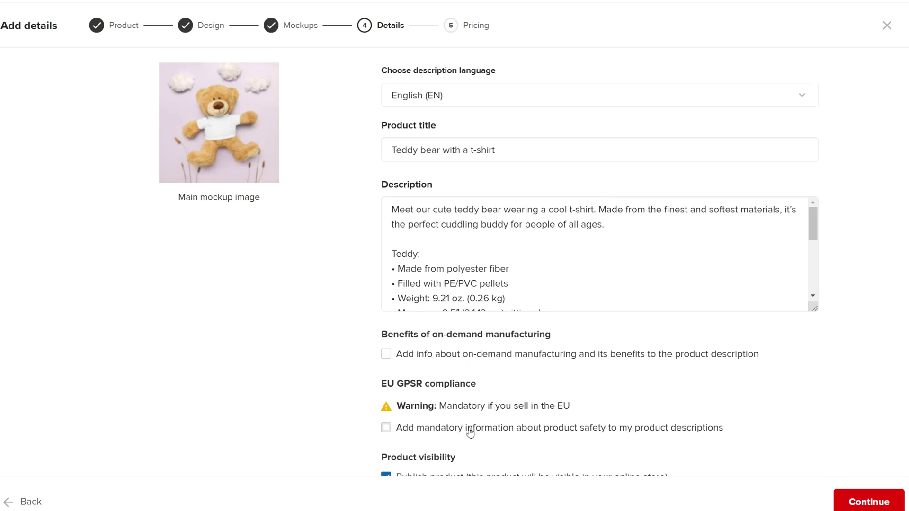
Step: Keep the teddy bear set to publish and add the categories Stuffed Animals with Tee and Kids and babies
scroll(471, 430, down, 2)
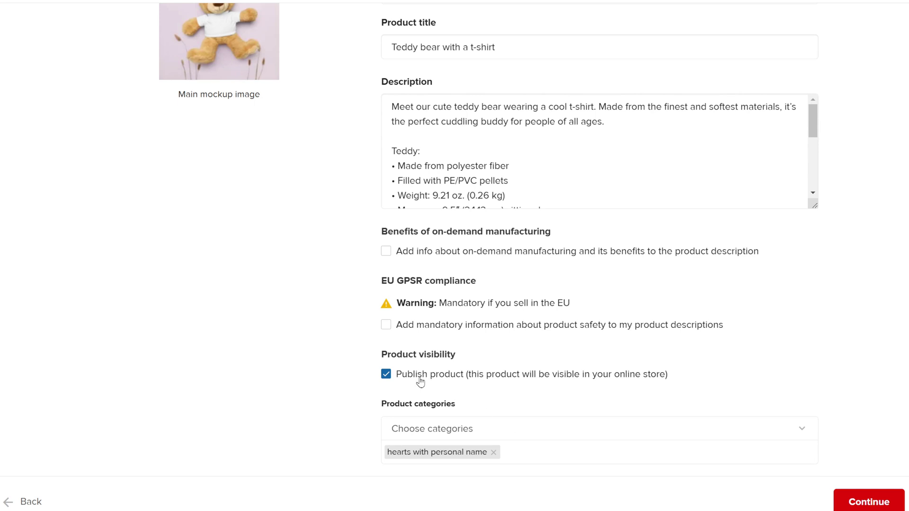
click(386, 374)
click(385, 374)
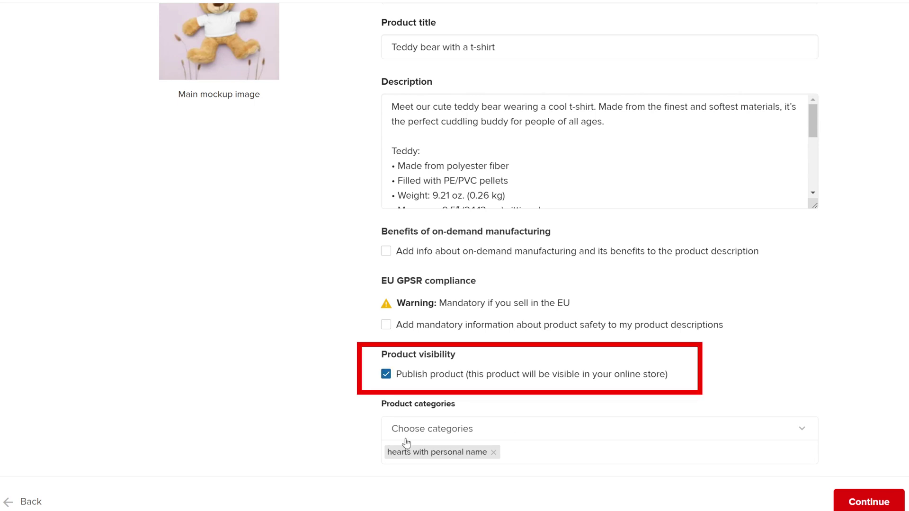
click(536, 438)
scroll(532, 459, down, 2)
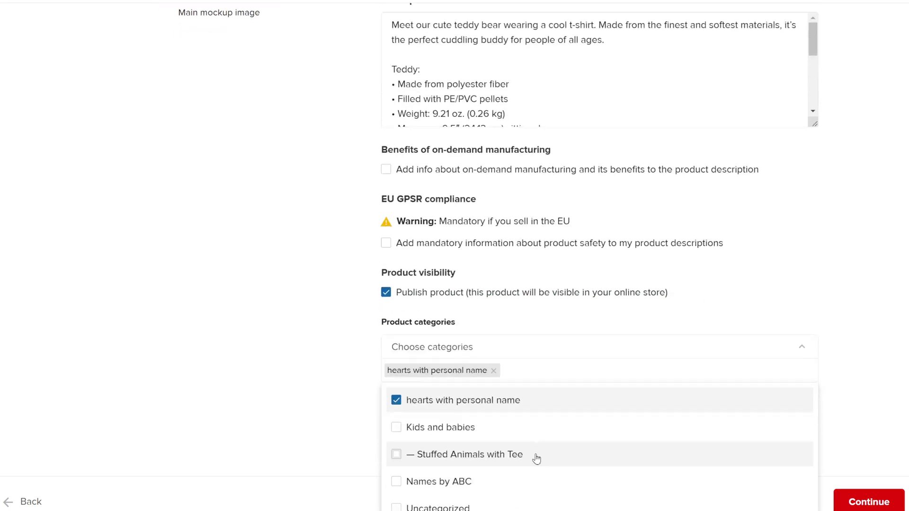
click(468, 456)
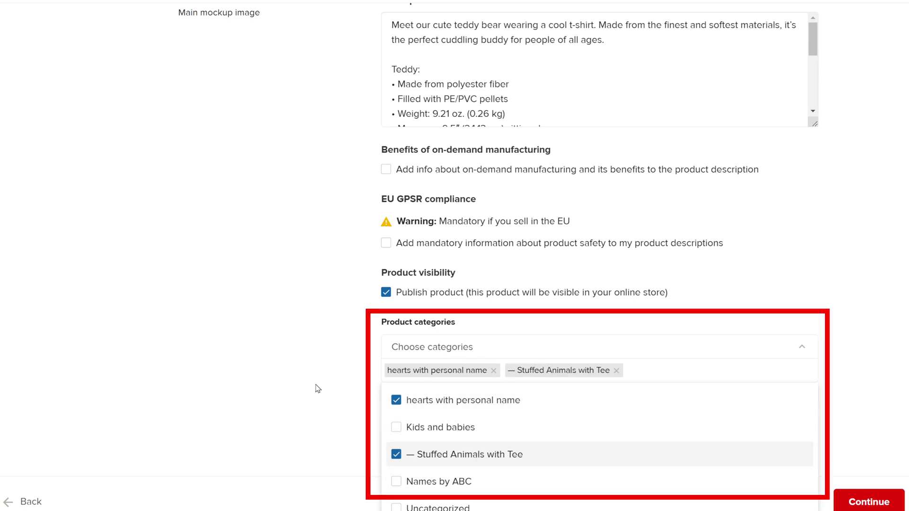
click(396, 428)
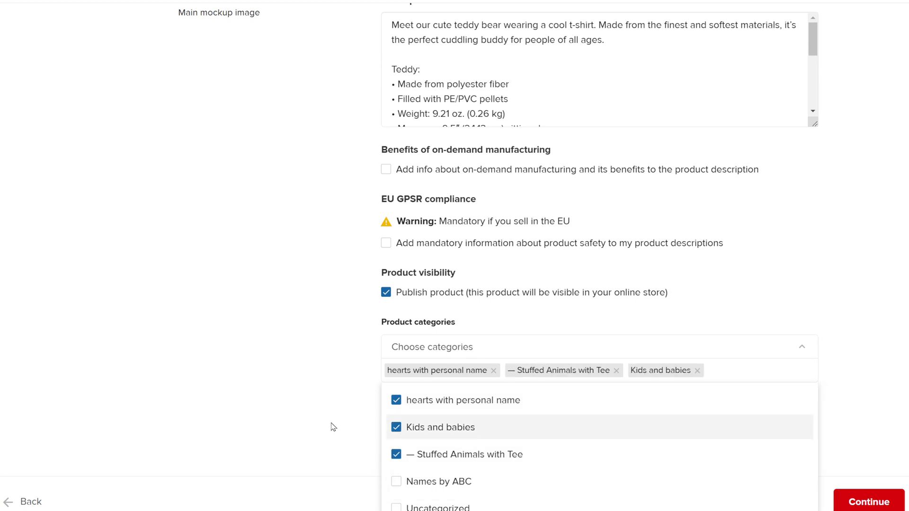
click(284, 385)
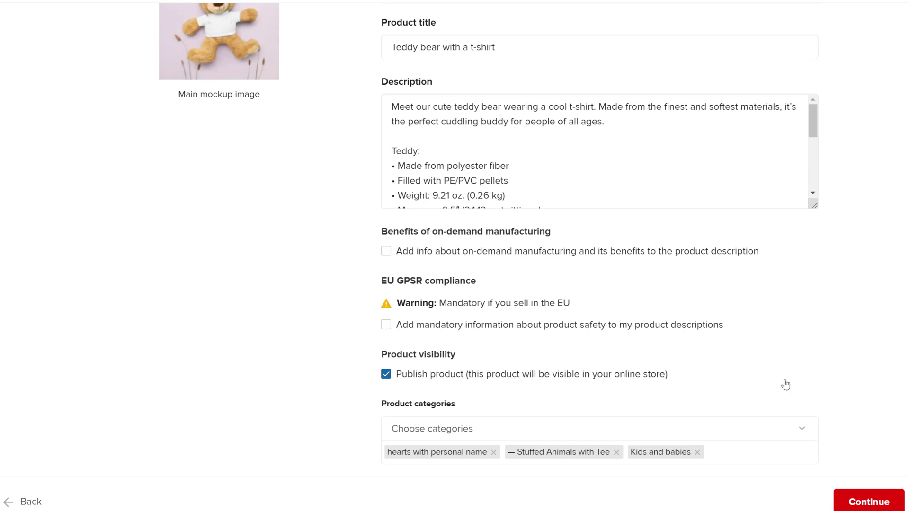
Step: Continue to the teddy bear's product pricing and set the retail price to $55
scroll(785, 385, up, 2)
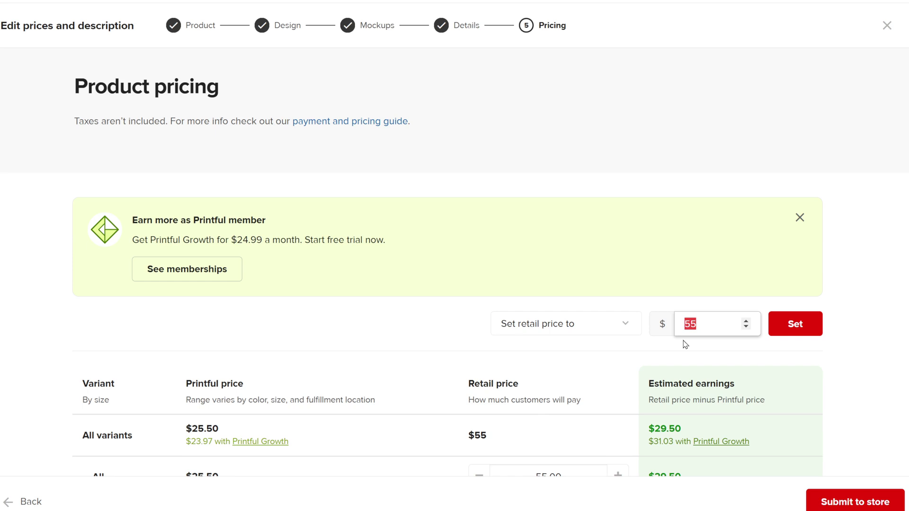
text(55)
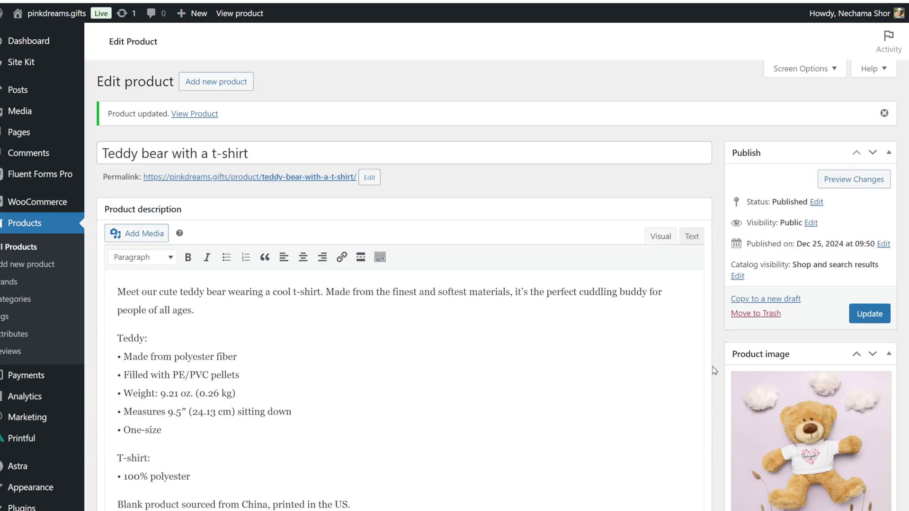
Step: Review the updated teddy bear product's edit page, then its storefront page and description
scroll(713, 367, down, 5)
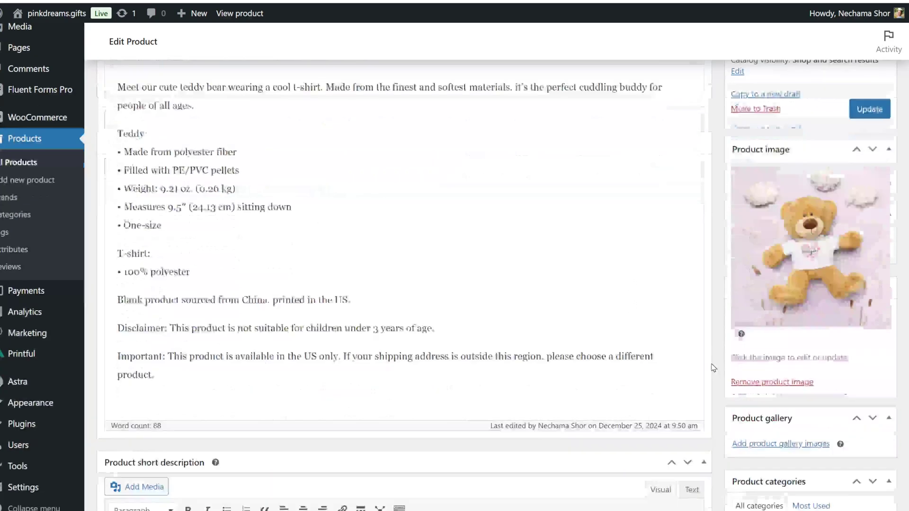
scroll(714, 368, down, 5)
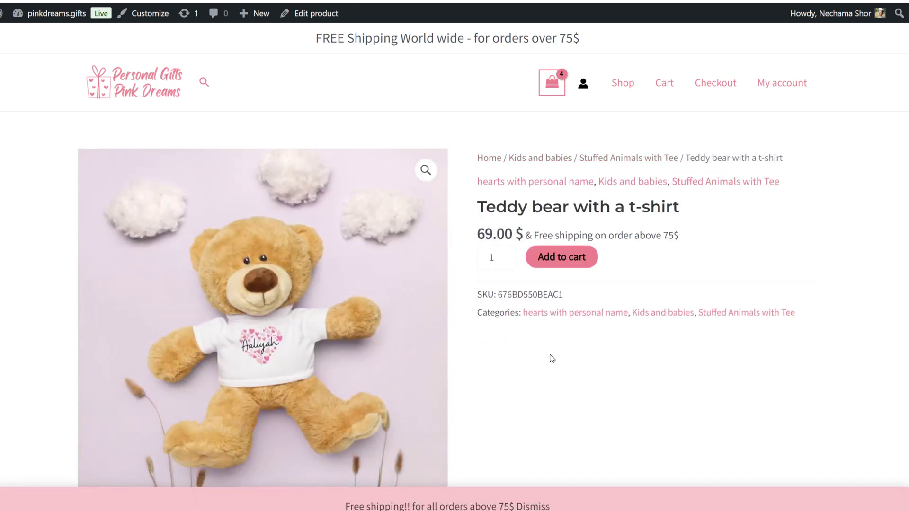
scroll(551, 357, down, 10)
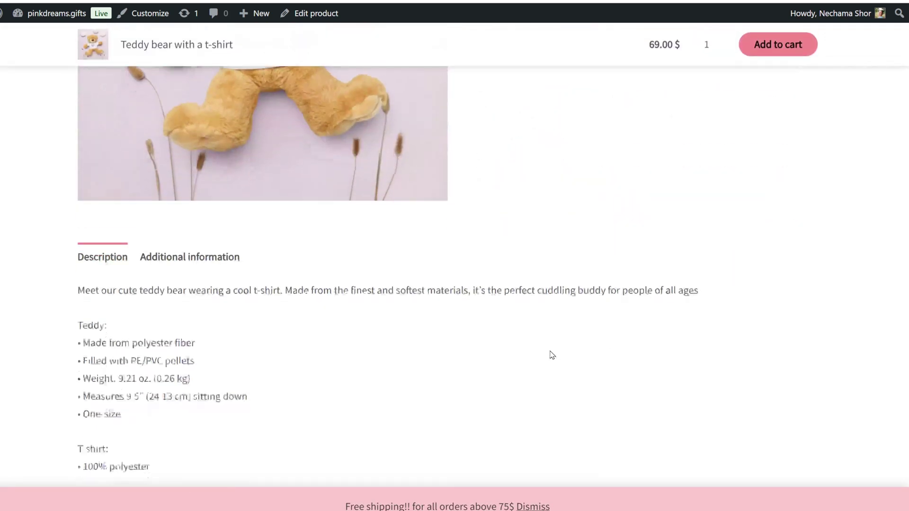
scroll(544, 350, up, 6)
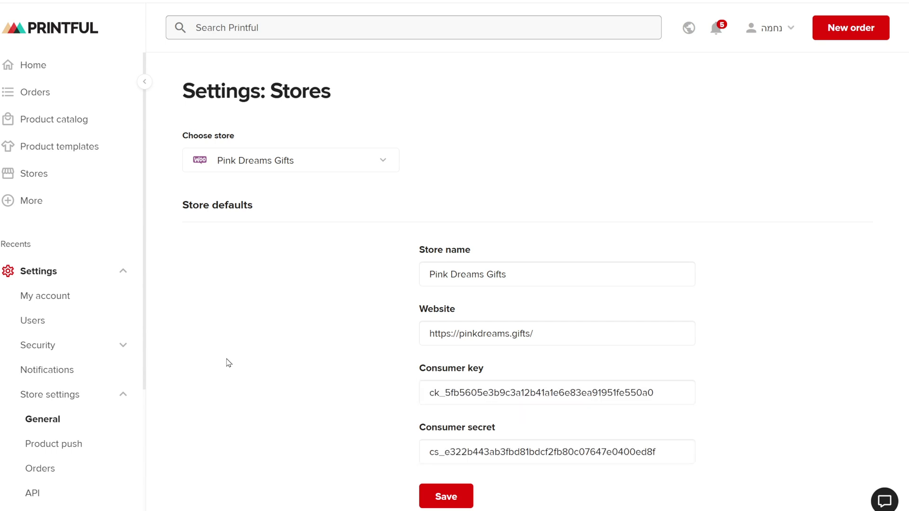
Step: Review the Pink Dreams Gifts general store settings in Printful and bring up the payment card form for a new billing method
scroll(228, 363, down, 10)
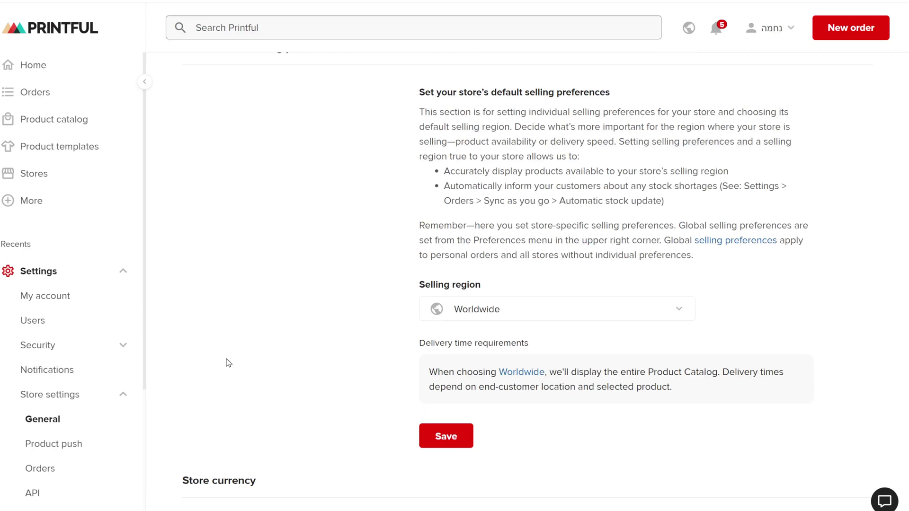
scroll(229, 363, down, 8)
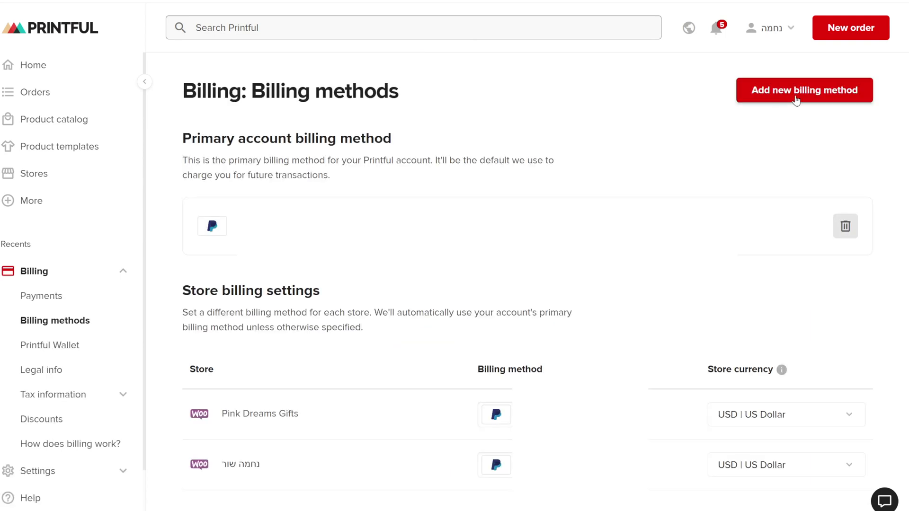
click(796, 100)
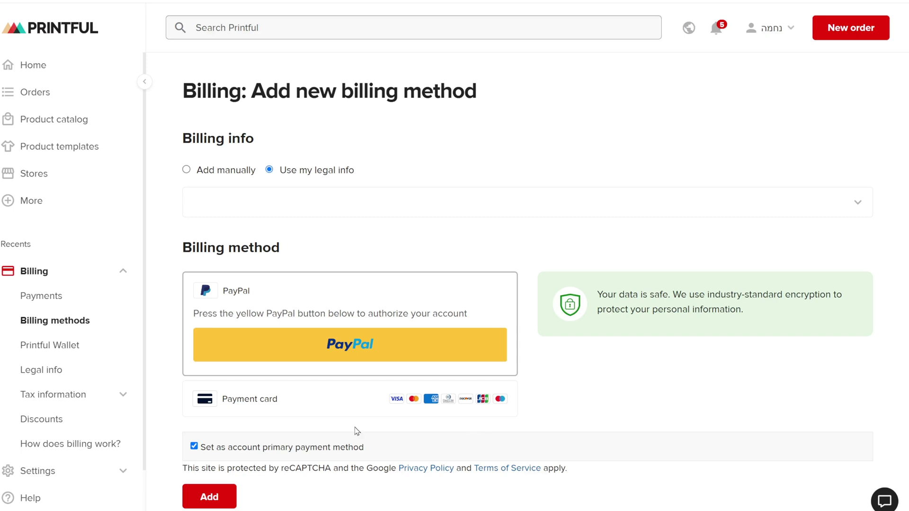
click(297, 398)
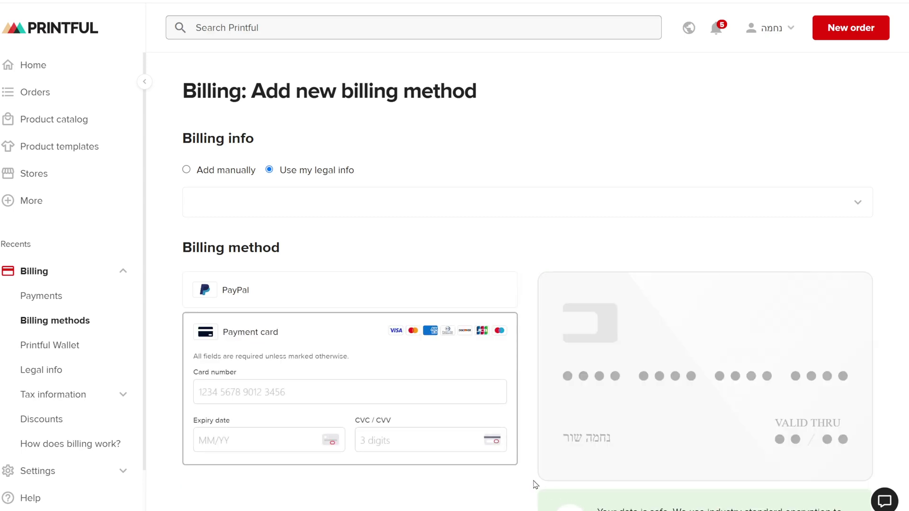
scroll(534, 483, down, 4)
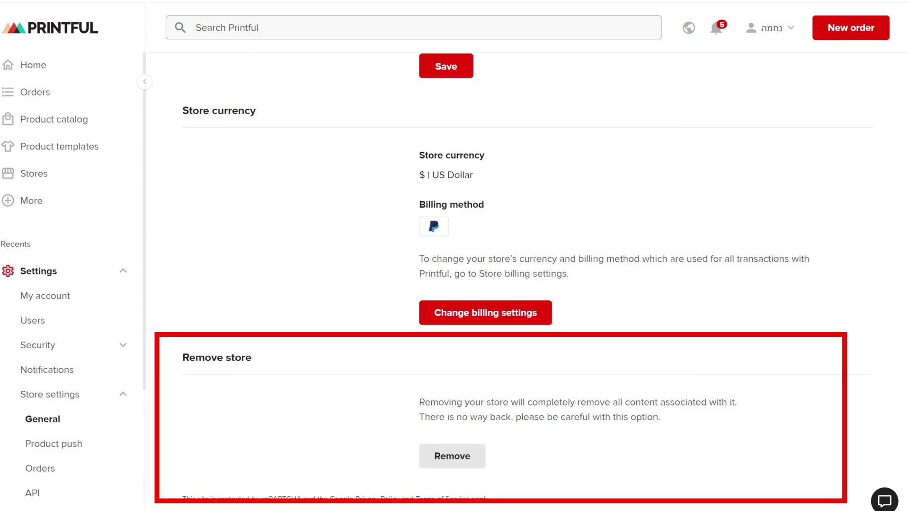
Step: Browse the product push presets for Hoodies, Sweatshirts and Mugs, returning to T-shirts
click(93, 446)
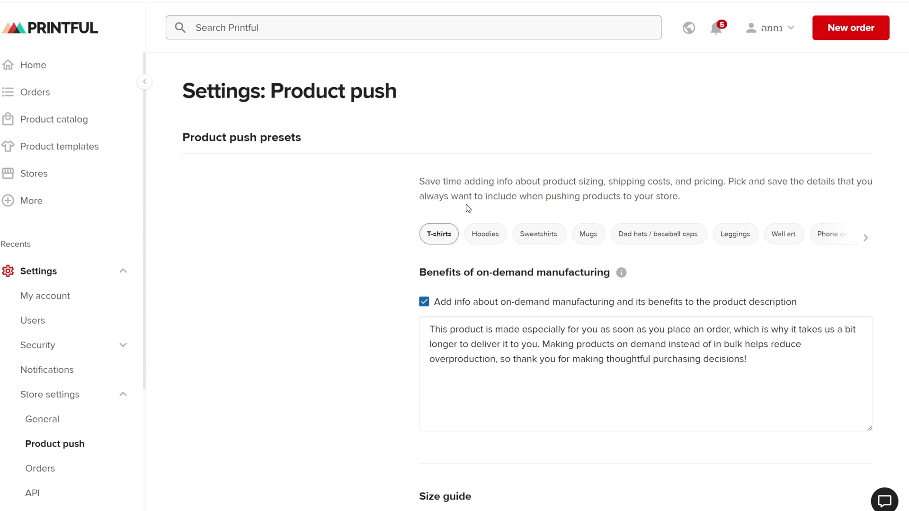
click(496, 235)
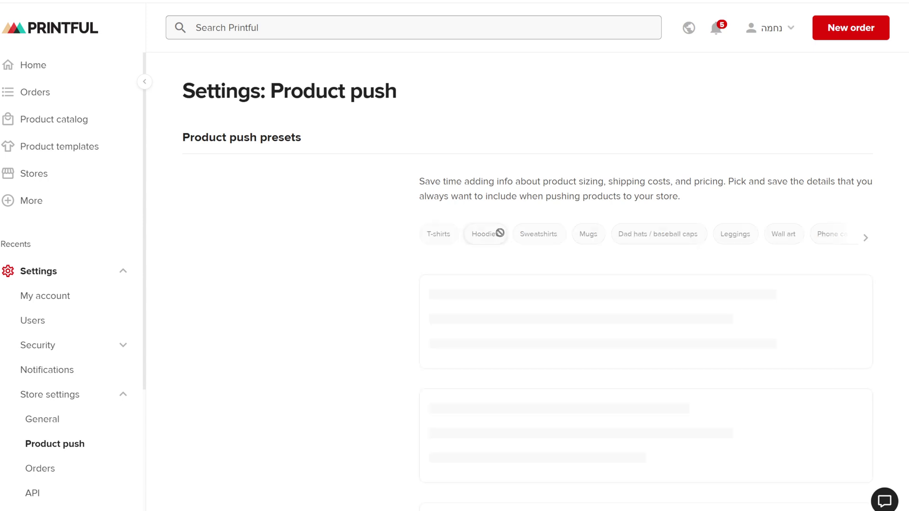
click(538, 239)
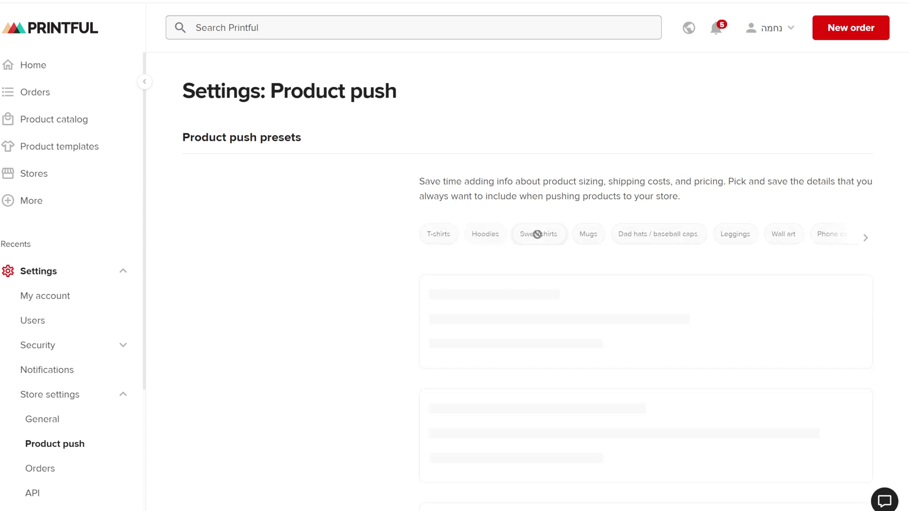
click(589, 239)
click(439, 237)
Step: Examine the T-shirts preset's size guide, free shipping display and revenue settings
scroll(359, 363, down, 5)
scroll(360, 363, down, 4)
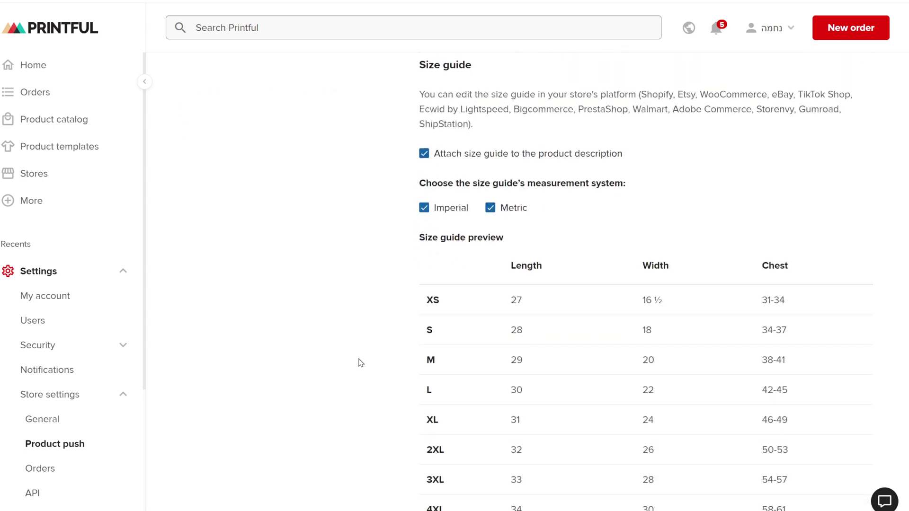
scroll(360, 363, down, 10)
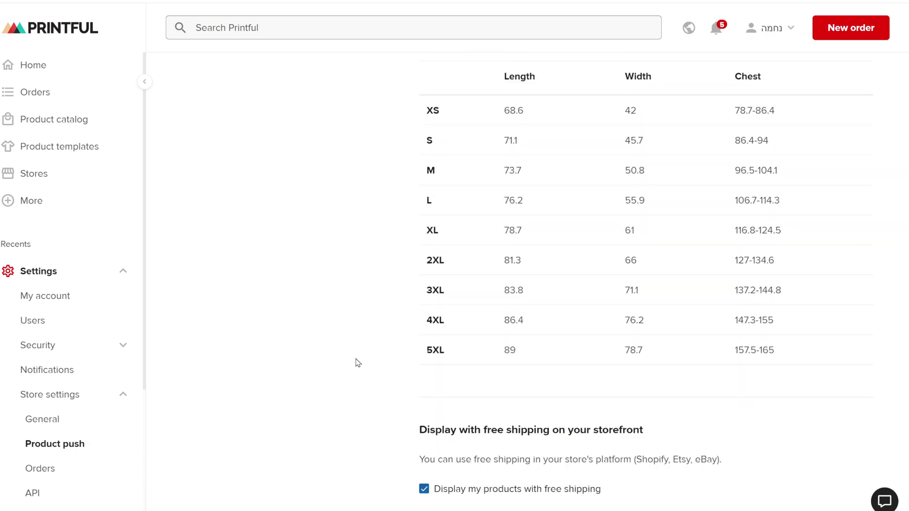
scroll(357, 363, down, 5)
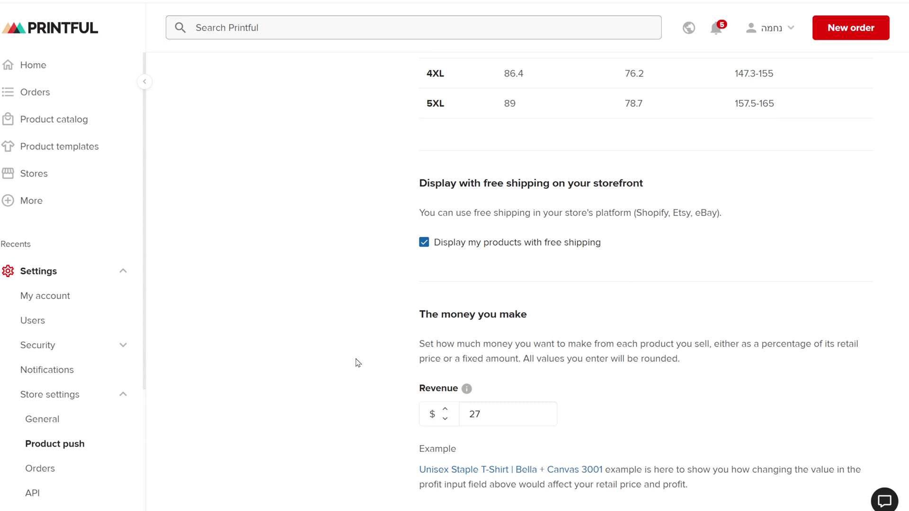
scroll(357, 363, down, 3)
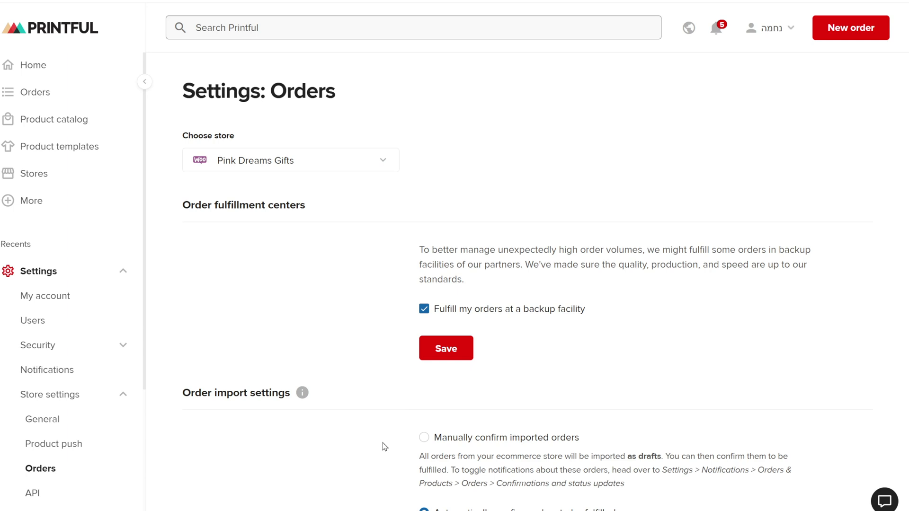
Step: Examine the store's order settings for fulfillment centers, order import, product syncing, product alternatives and personalization tool language
scroll(384, 447, down, 5)
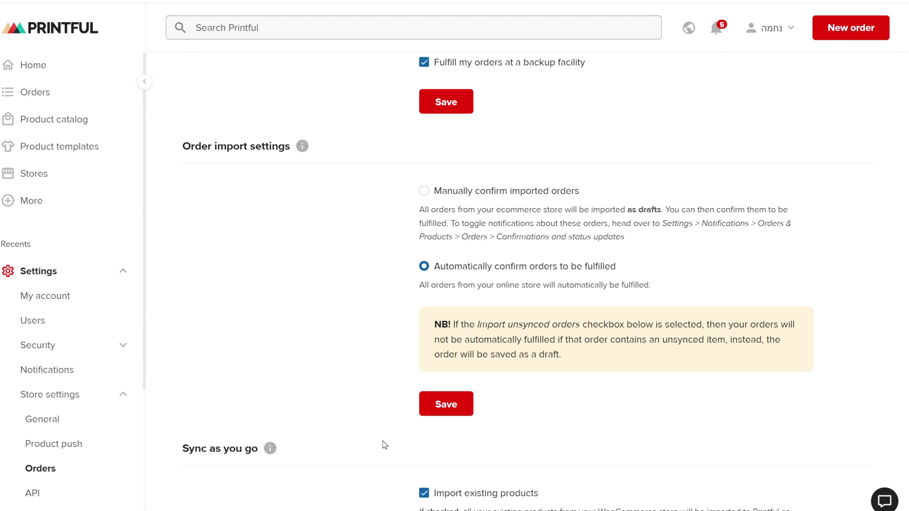
scroll(384, 445, down, 8)
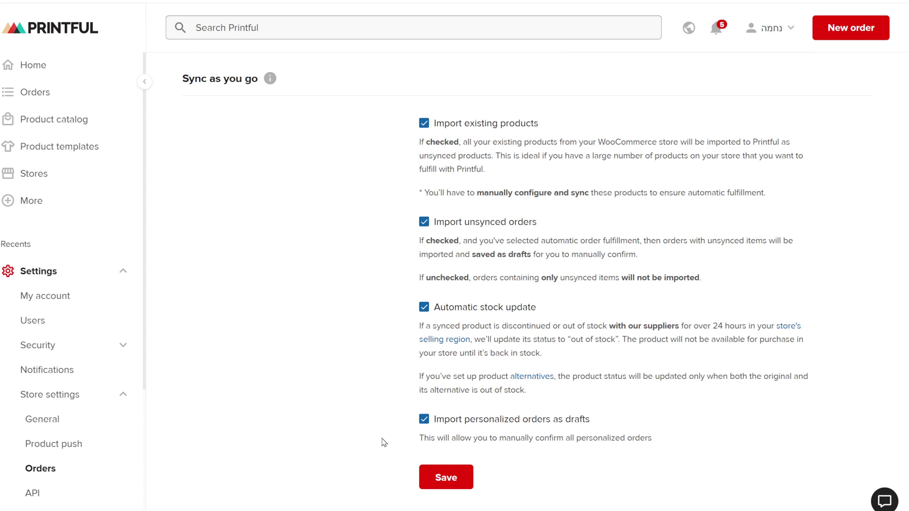
scroll(384, 443, down, 8)
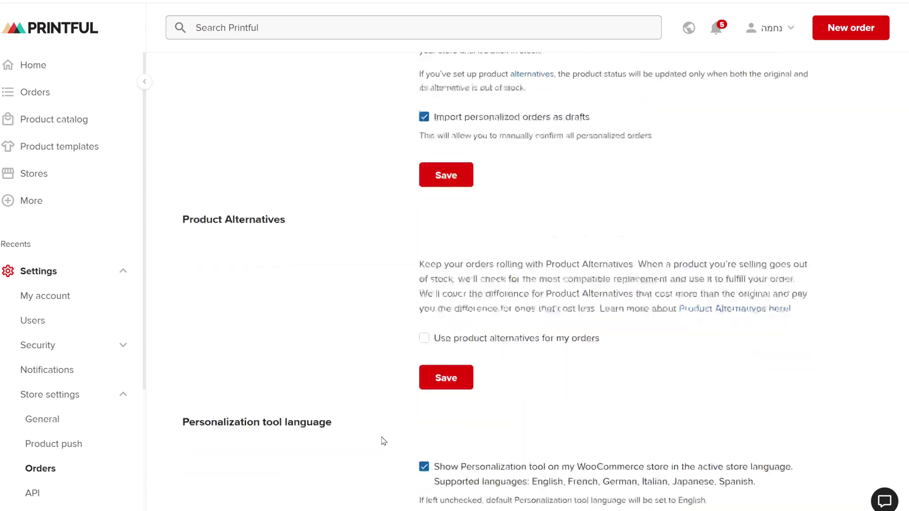
scroll(384, 443, down, 1)
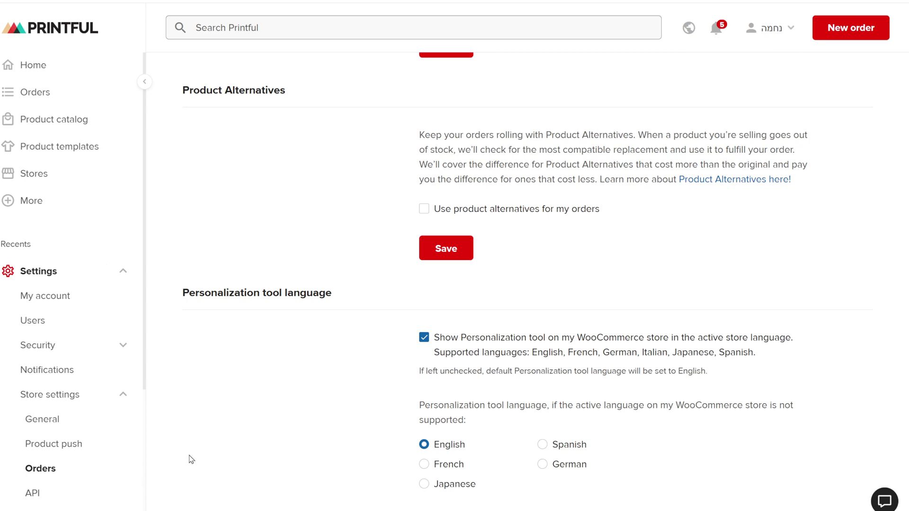
scroll(213, 453, down, 1)
scroll(213, 454, down, 1)
scroll(213, 454, down, 2)
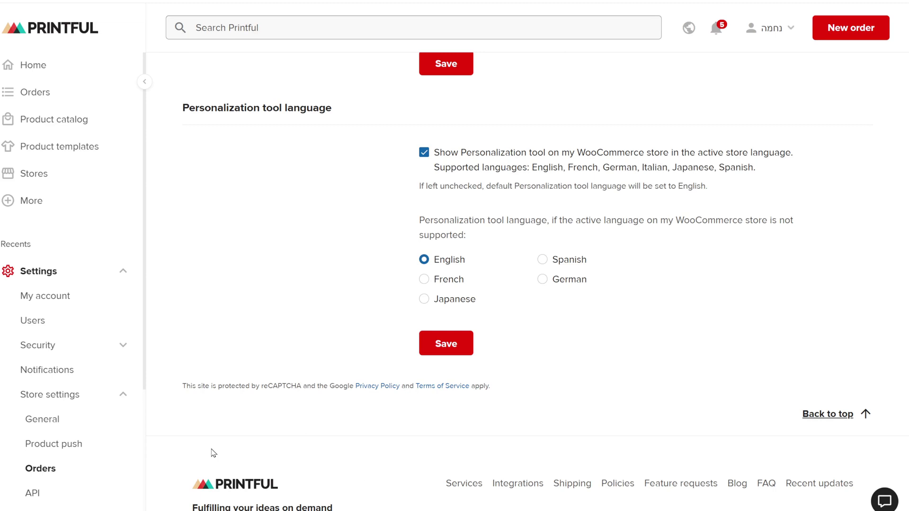
Step: Check the store's API settings, then its shipping surcharge and live rate options for Pink Dreams Gifts
scroll(80, 464, down, 2)
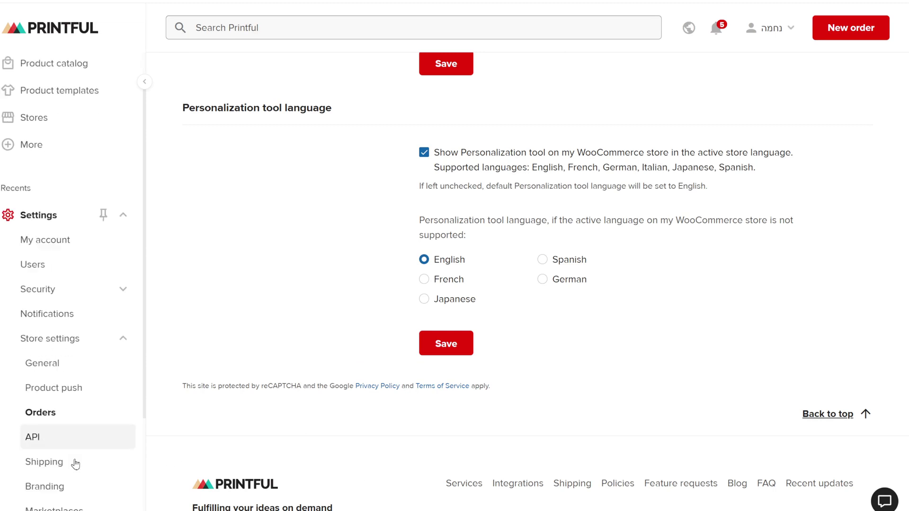
click(49, 375)
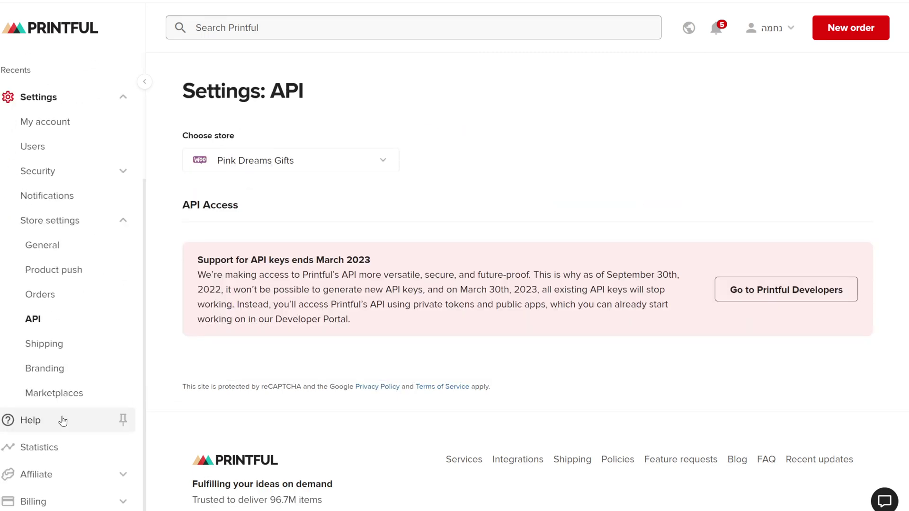
scroll(56, 430, down, 2)
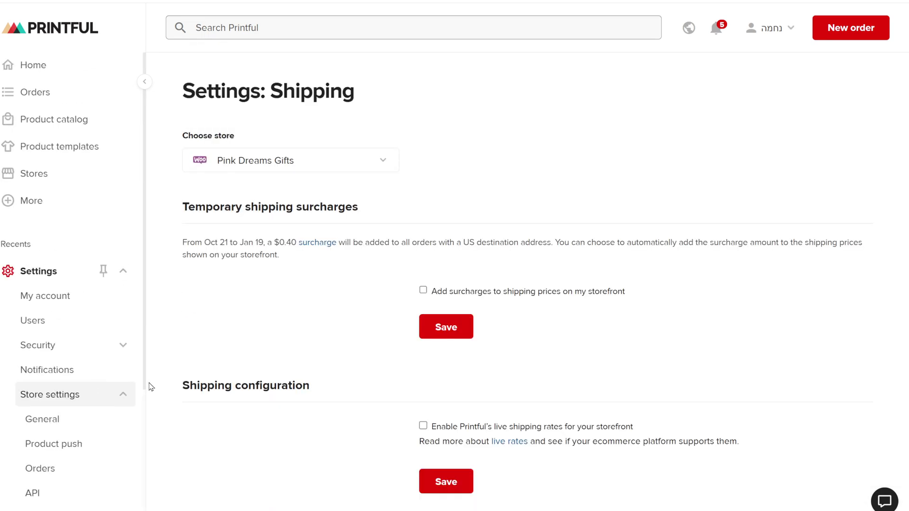
click(305, 160)
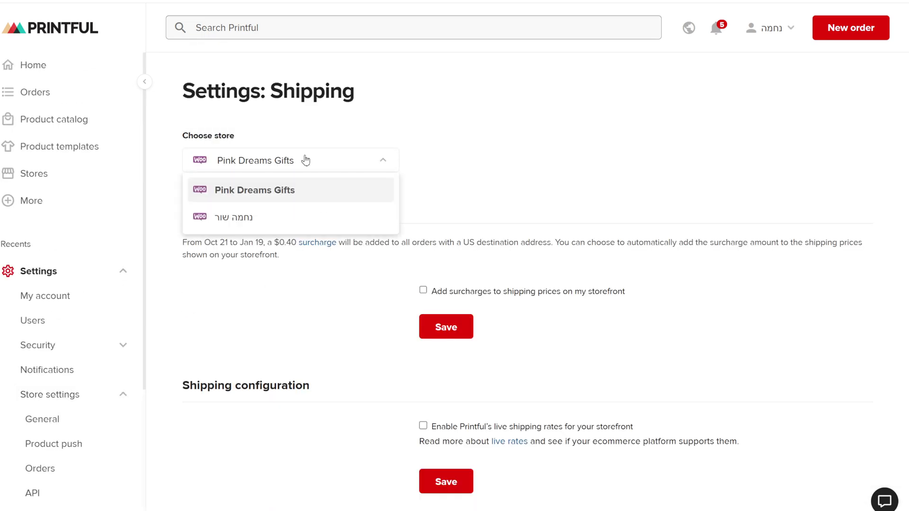
click(306, 160)
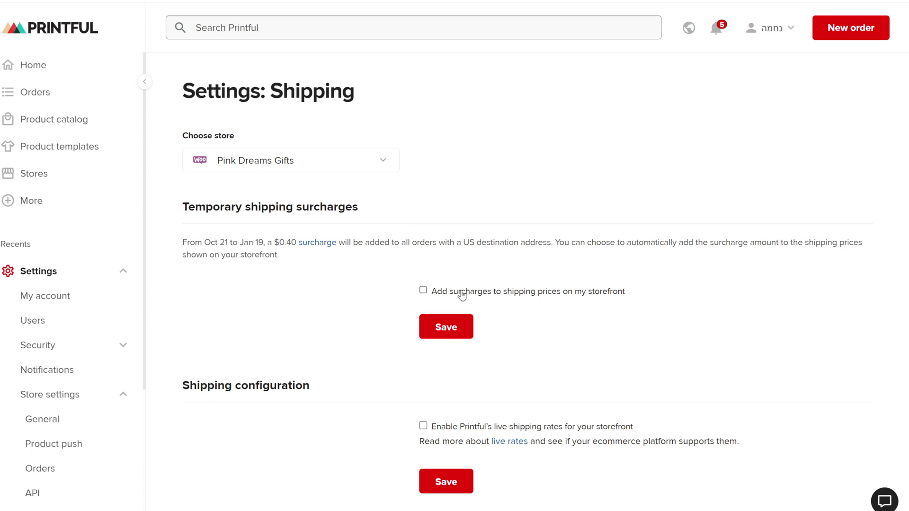
scroll(292, 401, down, 10)
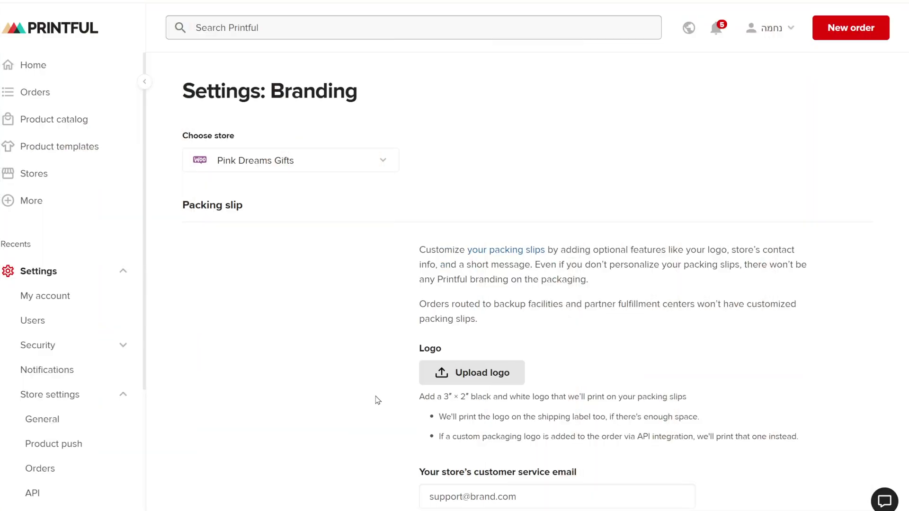
Step: Upload the black and white Personal Gifts Pink Dreams logo for the packing slip and stop showing the service email on the order tracking page
click(438, 379)
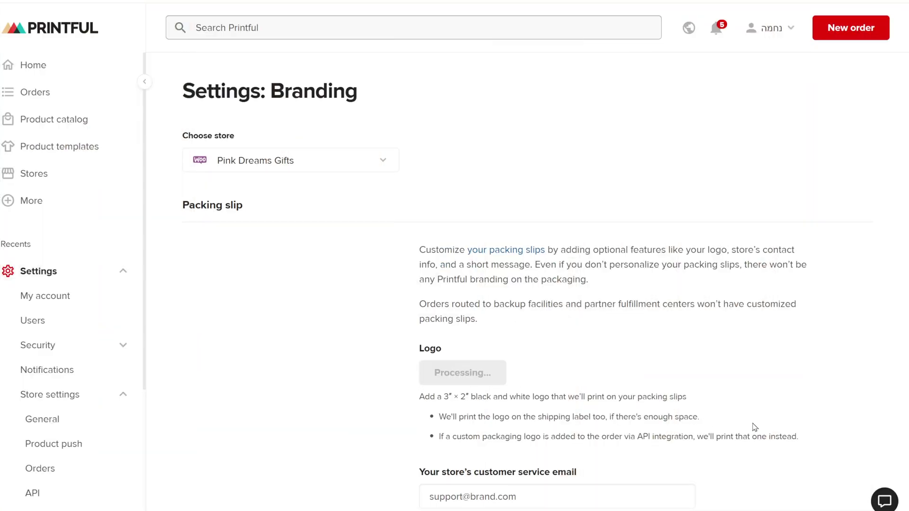
click(424, 295)
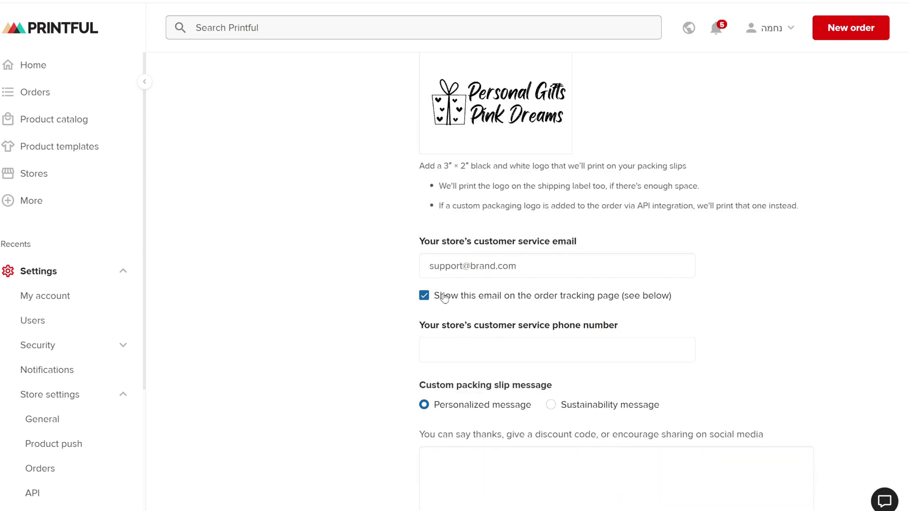
click(425, 296)
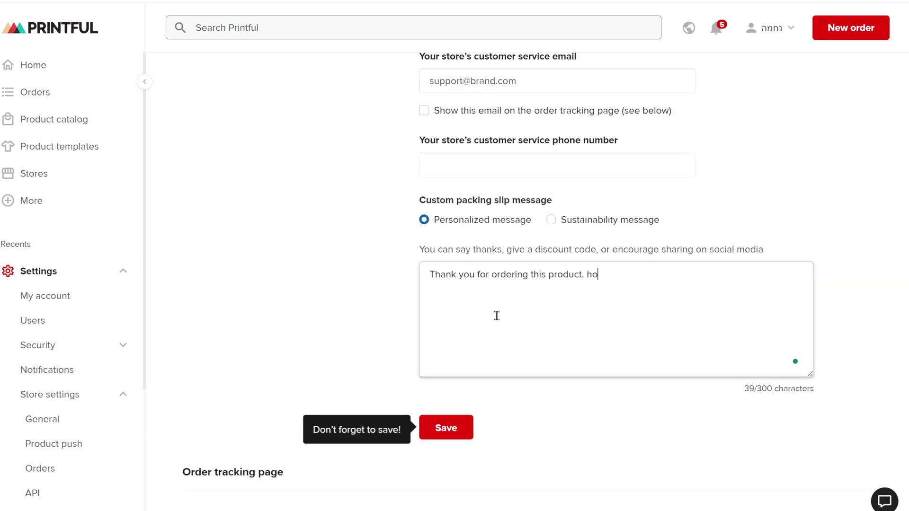
Step: Write the packing slip message "Thank you for ordering this product. I hope you'll enjoy it." with a second line offering 10% off the next purchase
text(pe you enjoy it.)
key(Return)
text(Get 10% off next time you shop at)
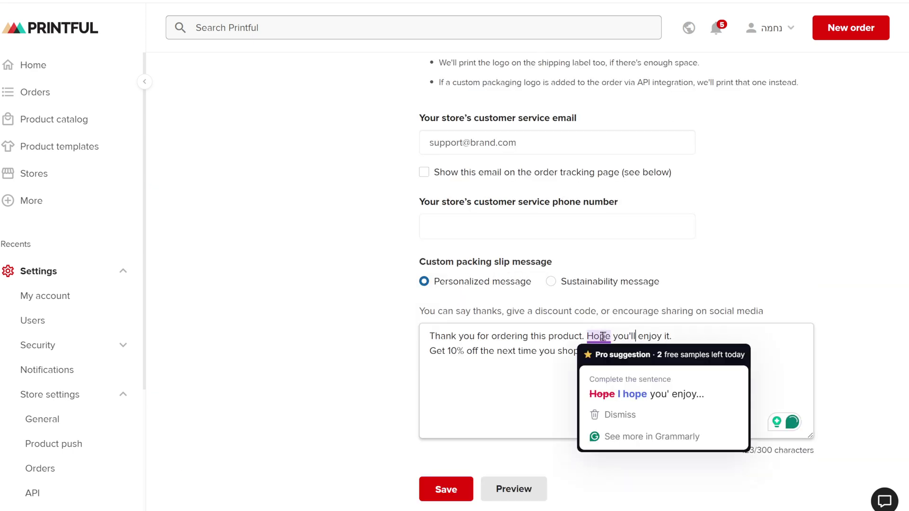
click(621, 395)
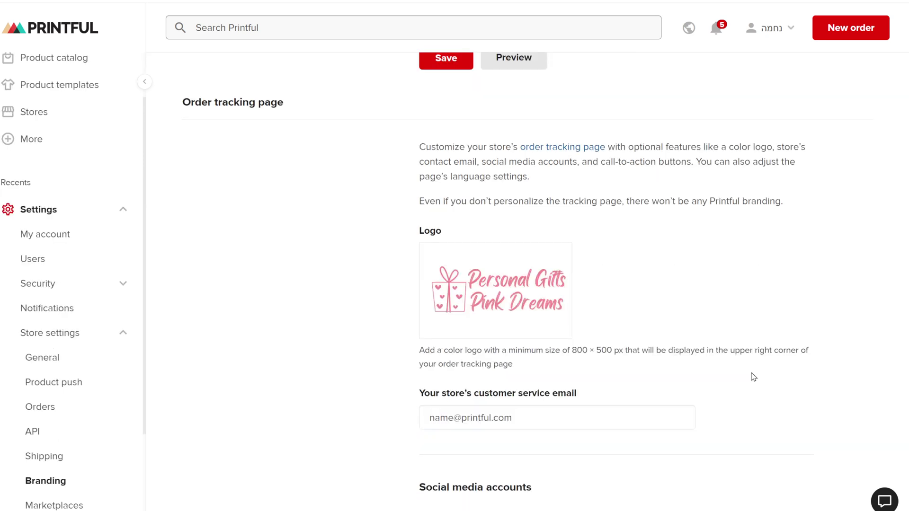
scroll(752, 376, down, 15)
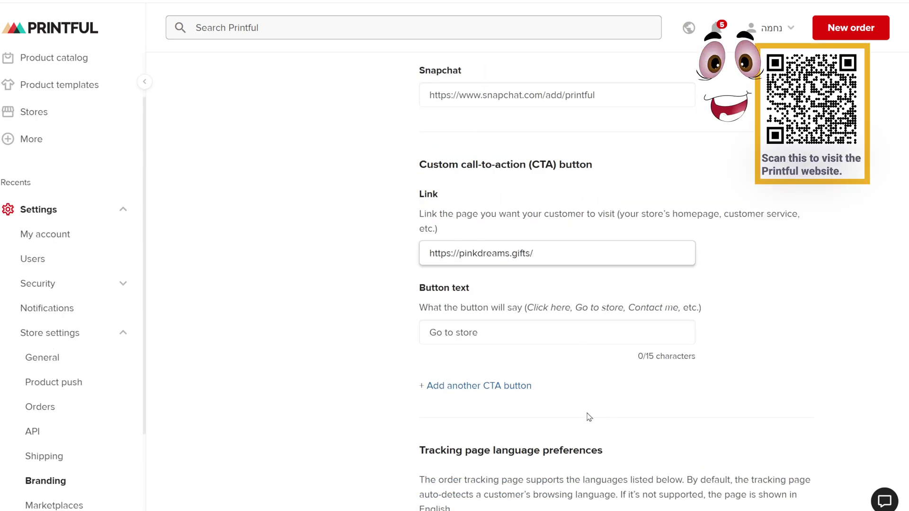
scroll(589, 416, down, 1)
click(433, 323)
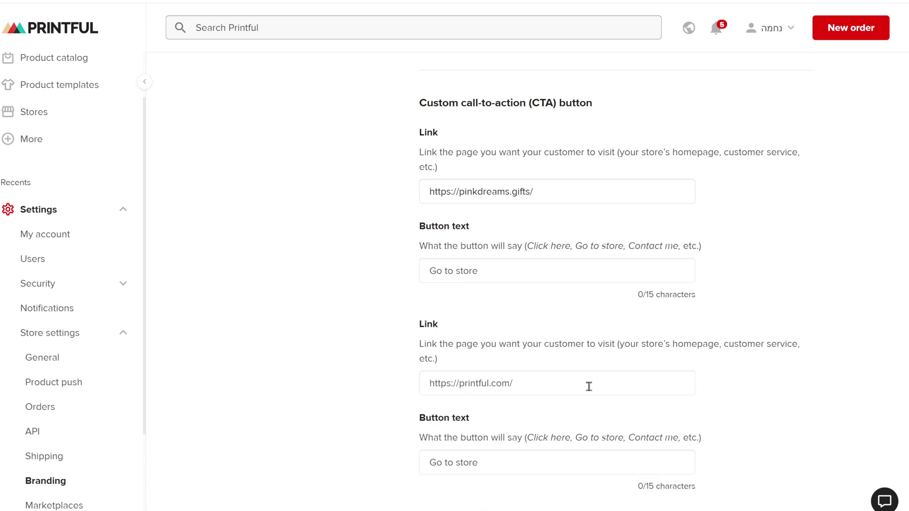
Step: Turn off automatic language detection for the order tracking page and make it open in English
scroll(588, 387, down, 8)
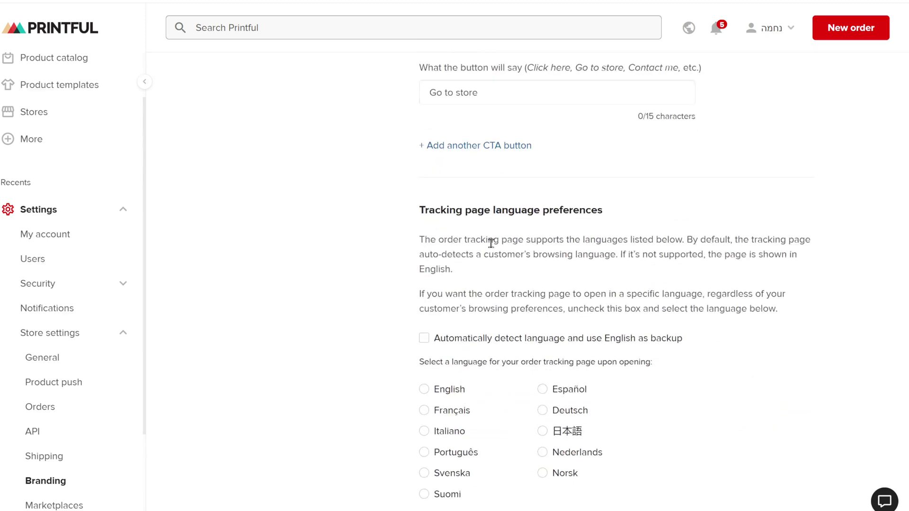
scroll(495, 263, down, 3)
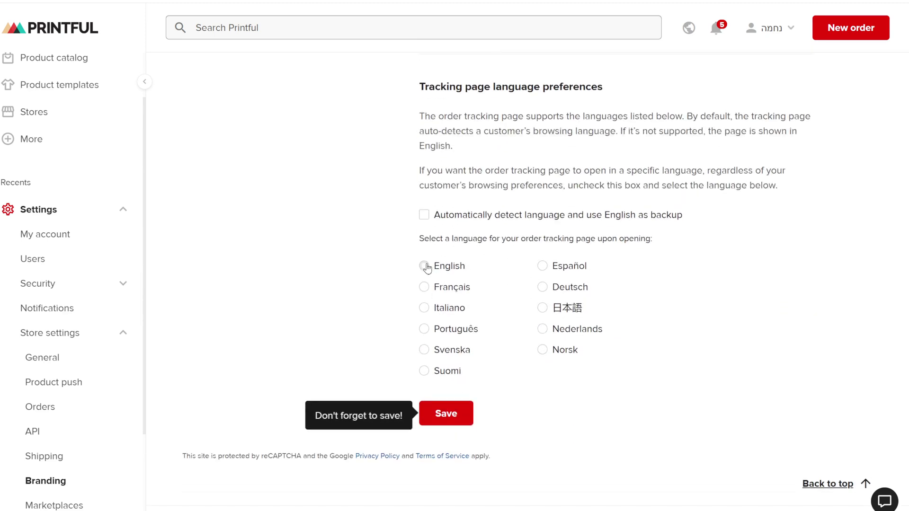
click(425, 266)
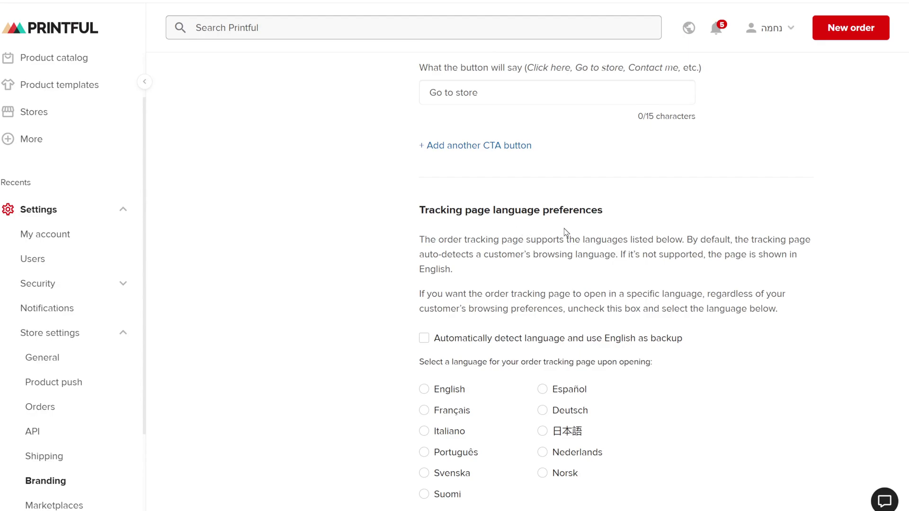
scroll(503, 298, down, 3)
click(424, 266)
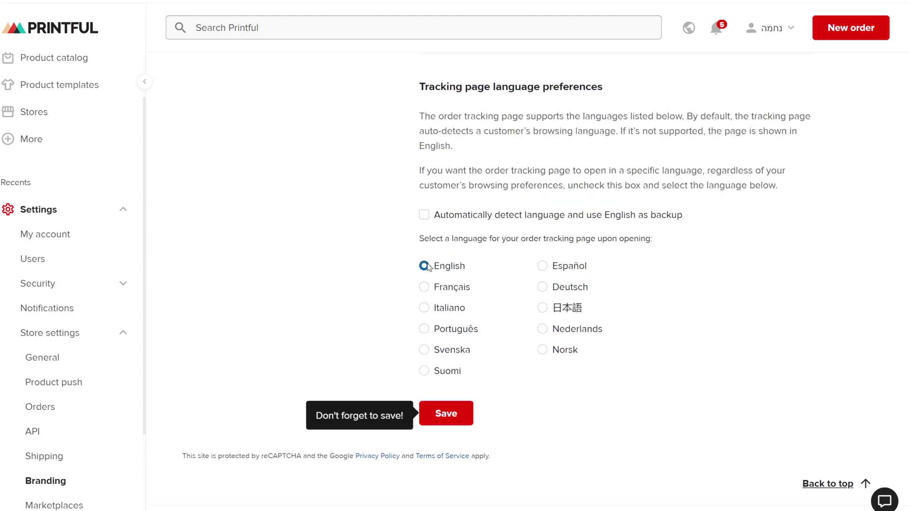